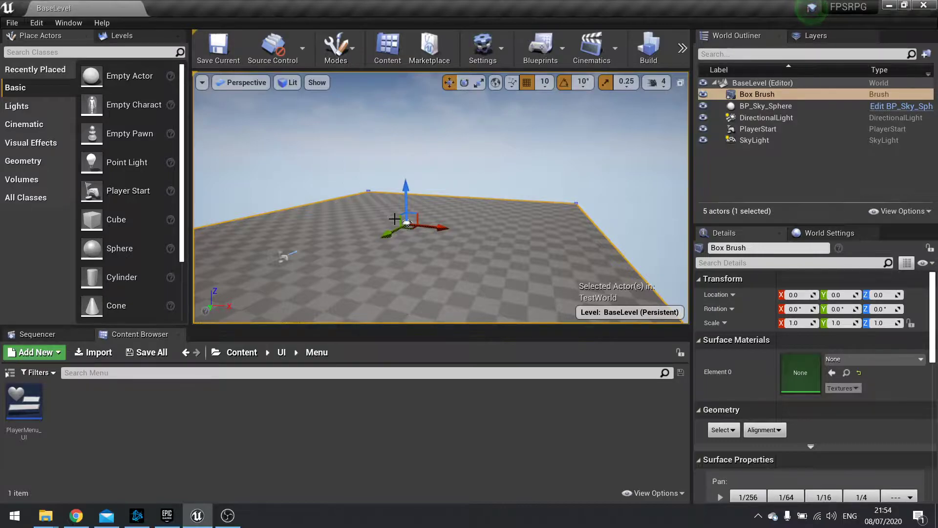
Play the level in the editor, open the in-game player menu with Tab, then stop
right_click_drag(489, 197, 465, 224)
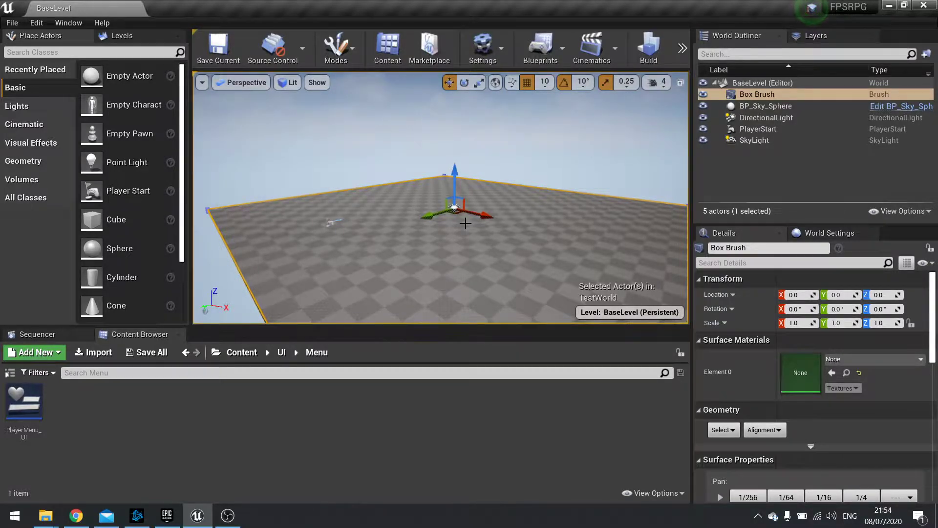
mouse_move(467, 261)
right_mouse_down()
mouse_move(491, 269)
mouse_move(459, 266)
right_mouse_up()
left_click(681, 48)
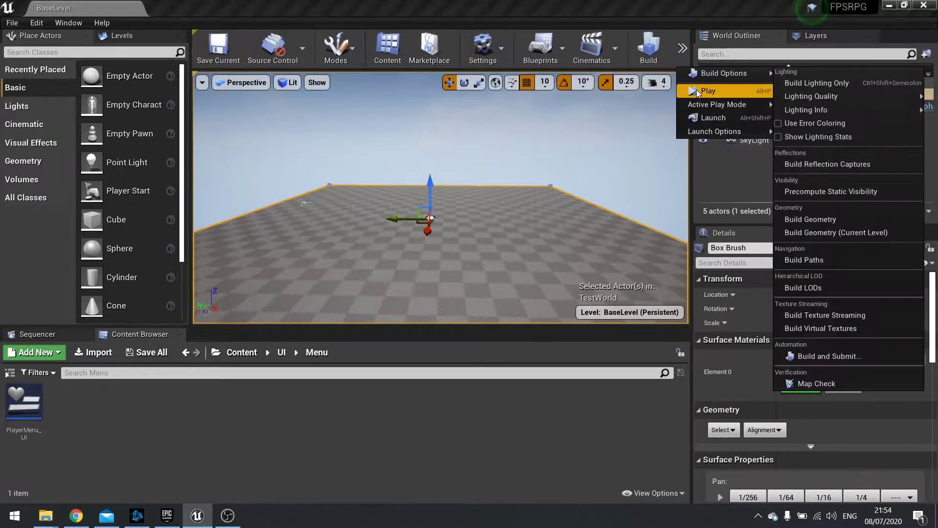
mouse_move(708, 105)
left_click(638, 118)
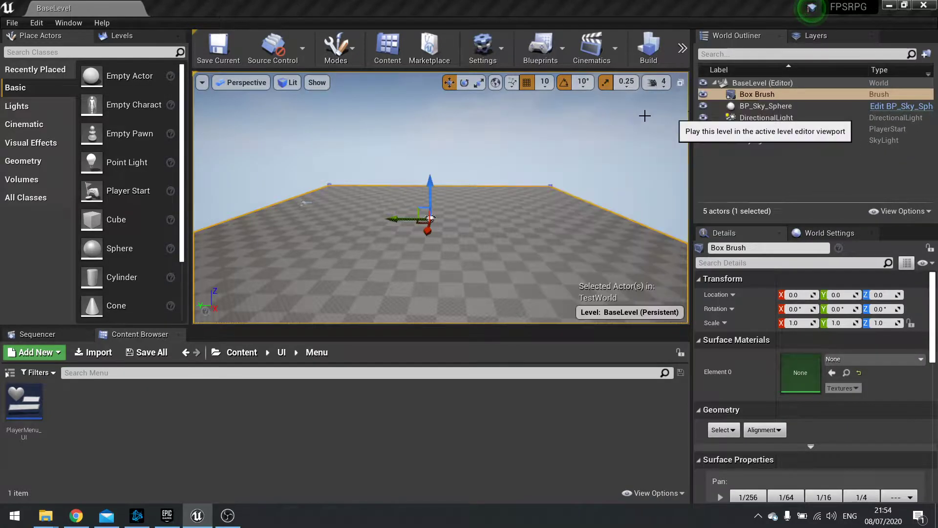
key("Tab")
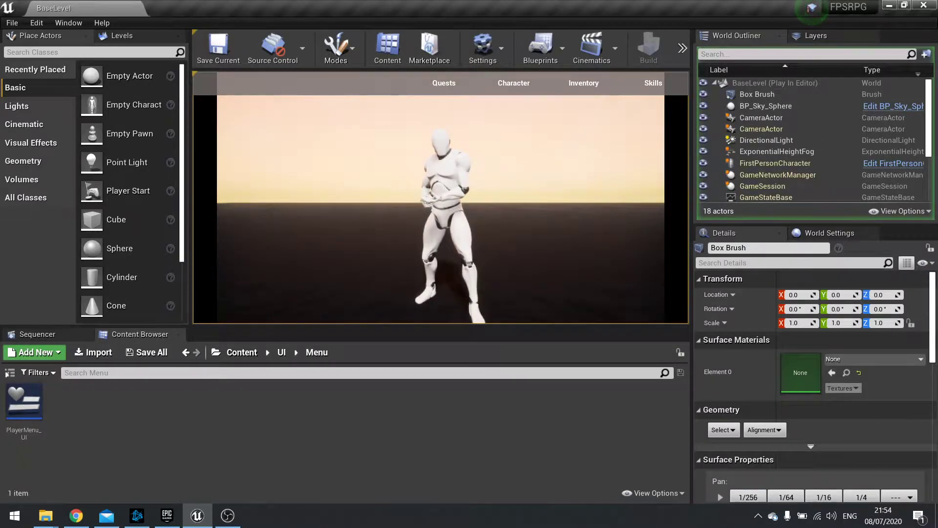
key("Escape")
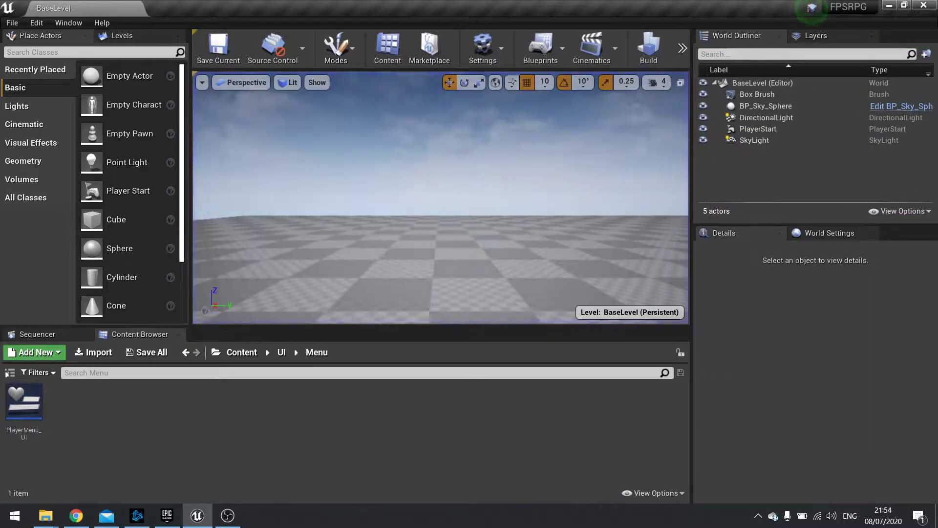
In the UI content folder, create a new folder named Textures
right_click_drag(312, 167, 345, 194)
left_click(282, 352)
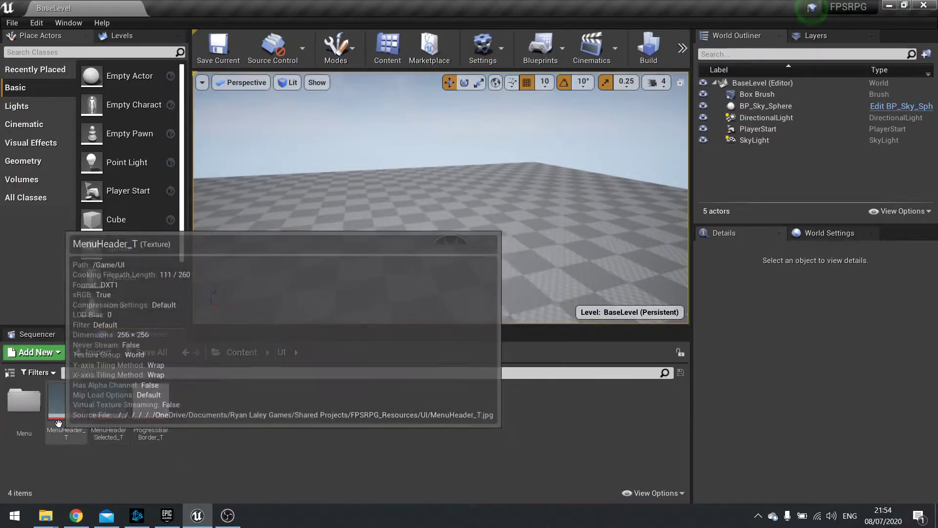
left_click(66, 401)
left_click(151, 401)
left_click(212, 411)
right_click(204, 408)
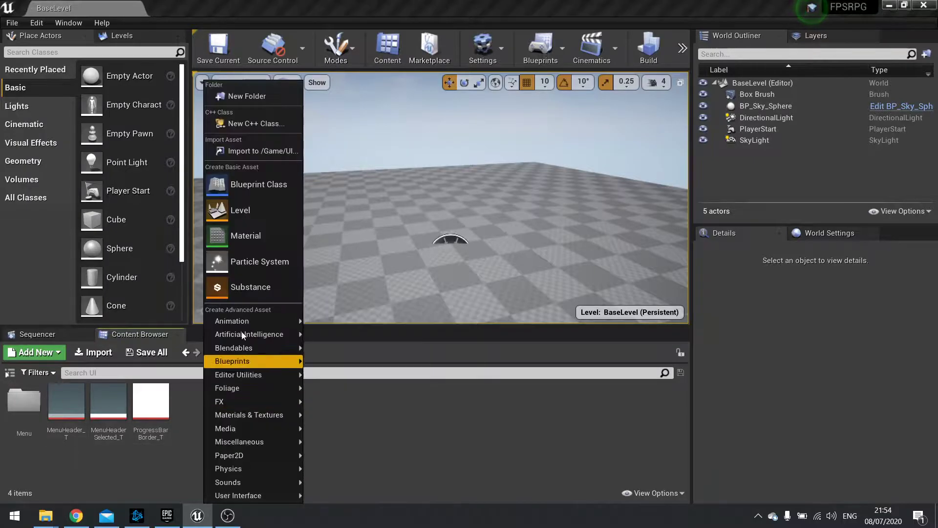
left_click(230, 96)
type("Textures")
key("Return")
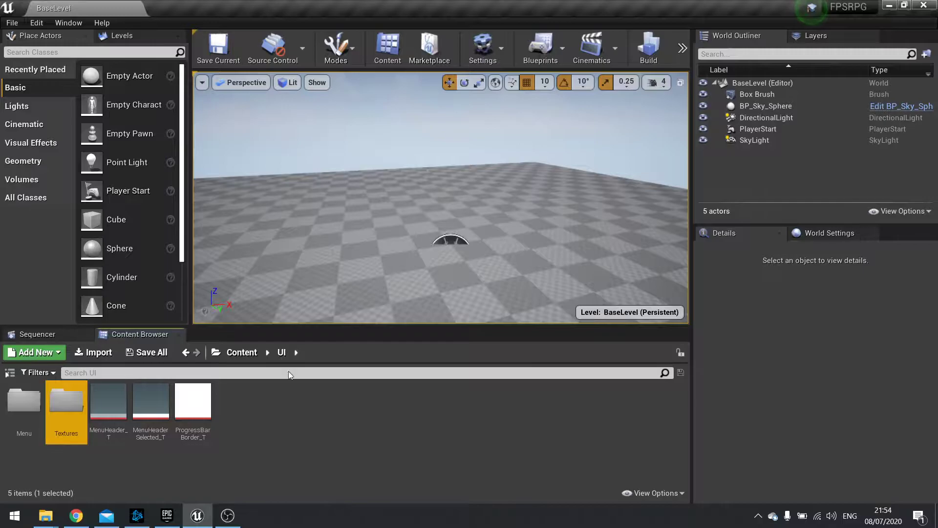
Create a second new folder named Font inside UI
right_click(286, 391)
left_click(327, 96)
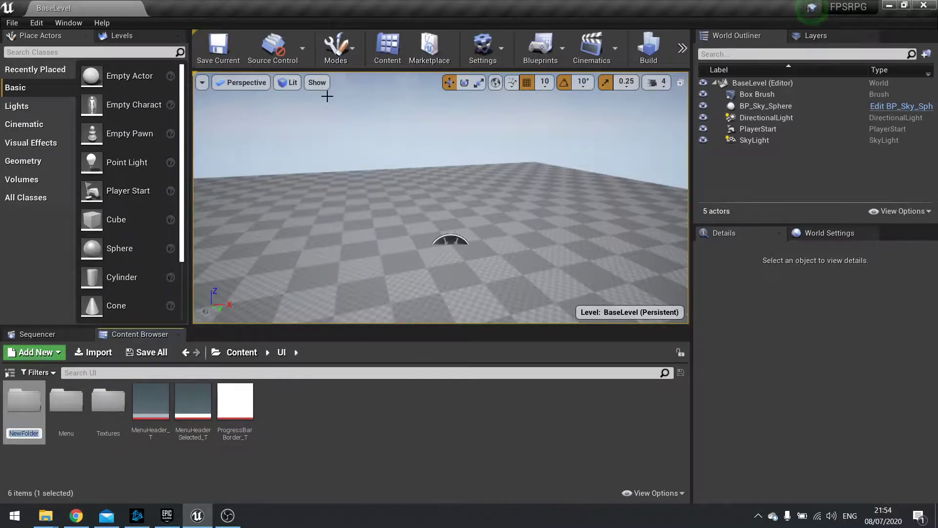
type("Font")
key("Return")
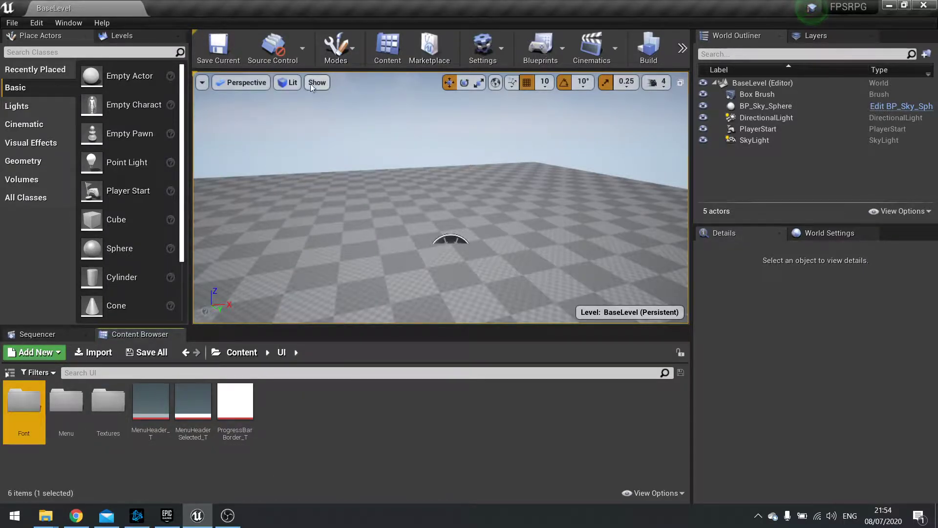
Move the three UI textures into Textures and open the empty Font folder
left_click(150, 406)
left_click(219, 414, "shift")
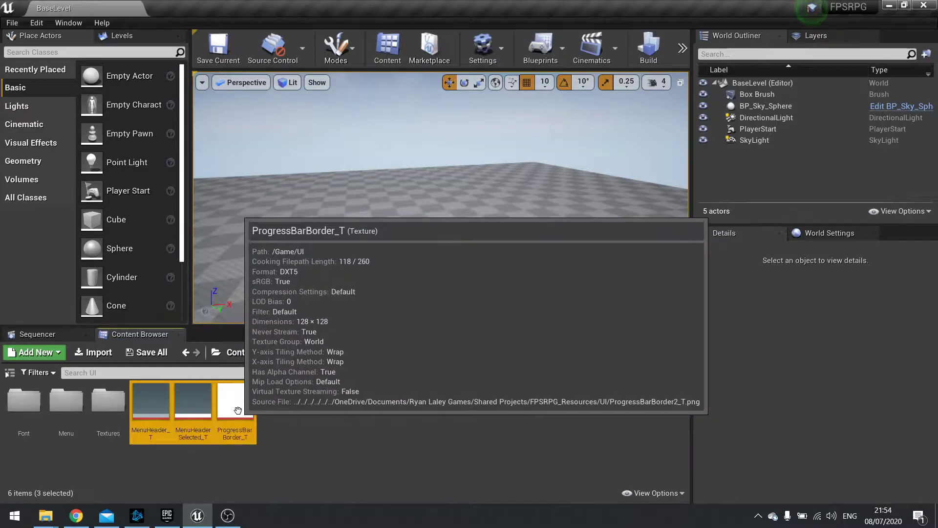
left_click_drag(146, 398, 107, 407)
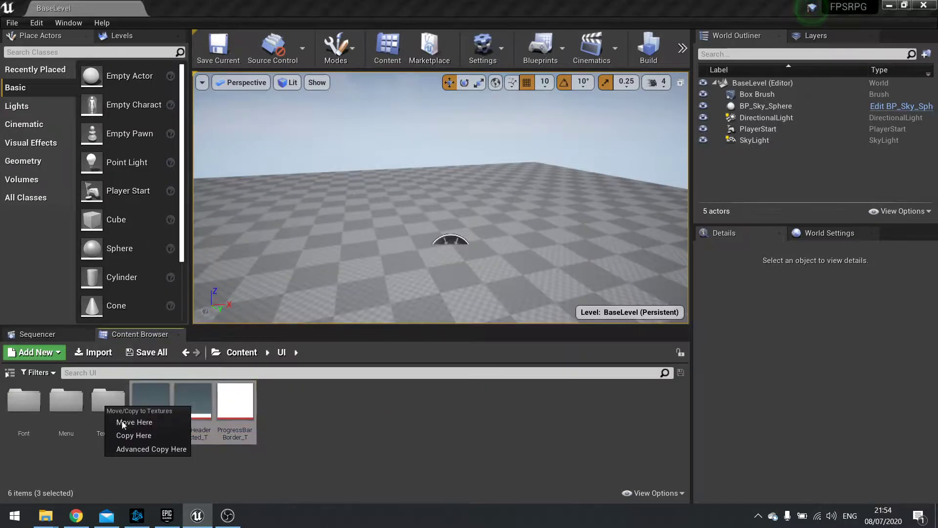
left_click(157, 423)
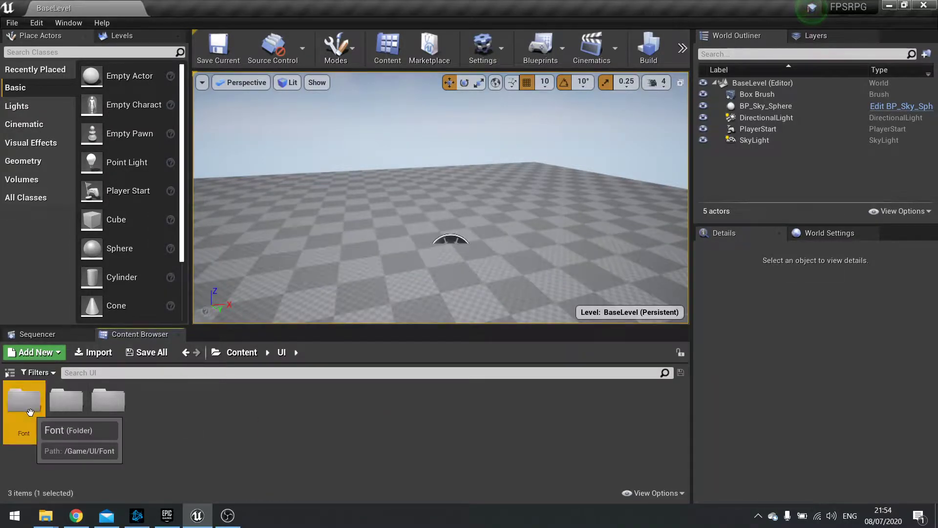
double_click(43, 433)
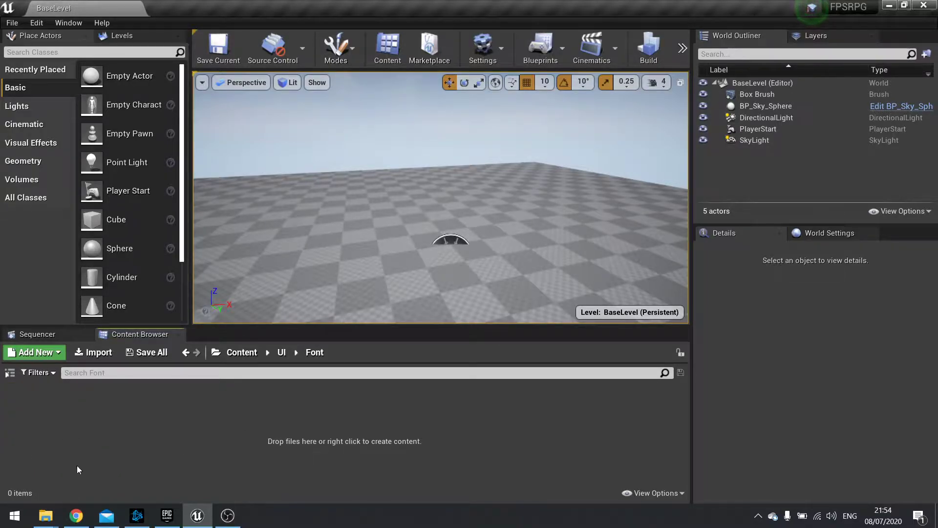
Open the resources UI Font folder and drag MOMCAKE-Thin into the editor's Font folder
mouse_move(51, 517)
left_click(137, 459)
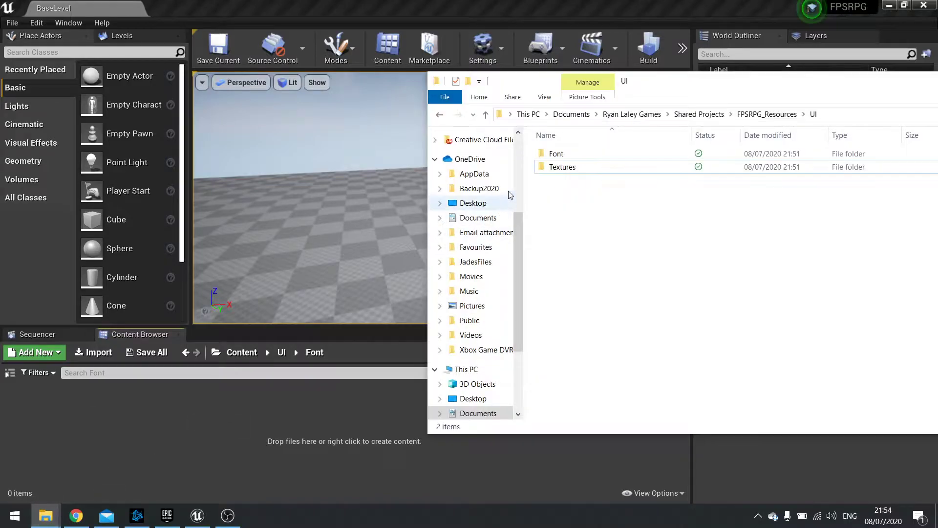
double_click(556, 156)
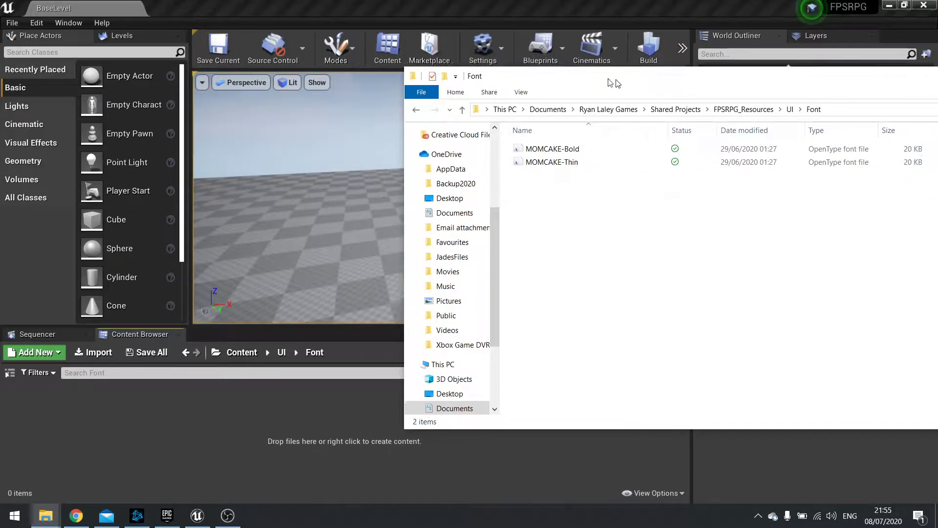
left_click(563, 140)
left_click(561, 155, "shift")
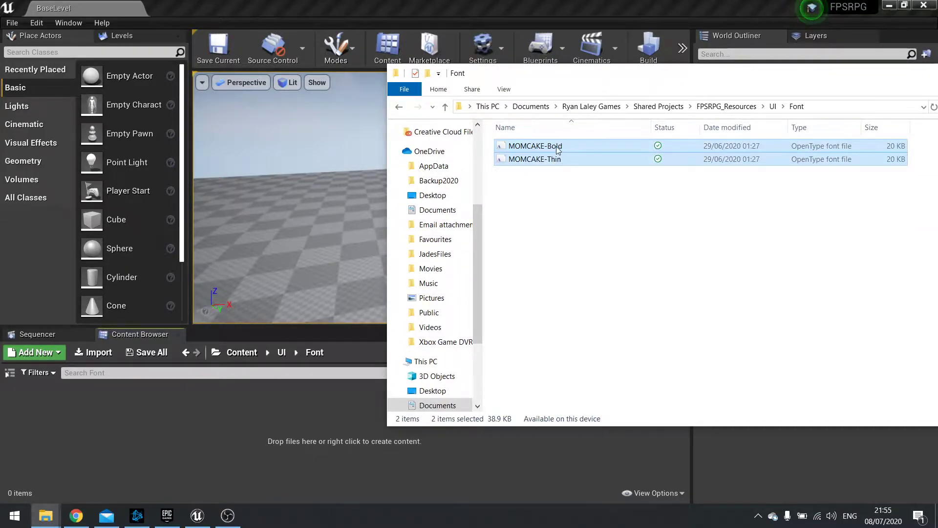
left_click(556, 152)
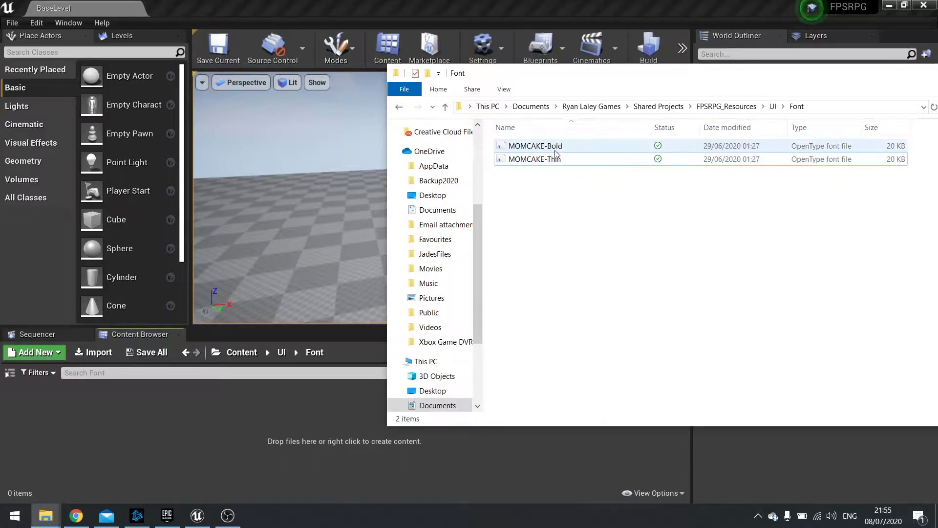
left_click(559, 159)
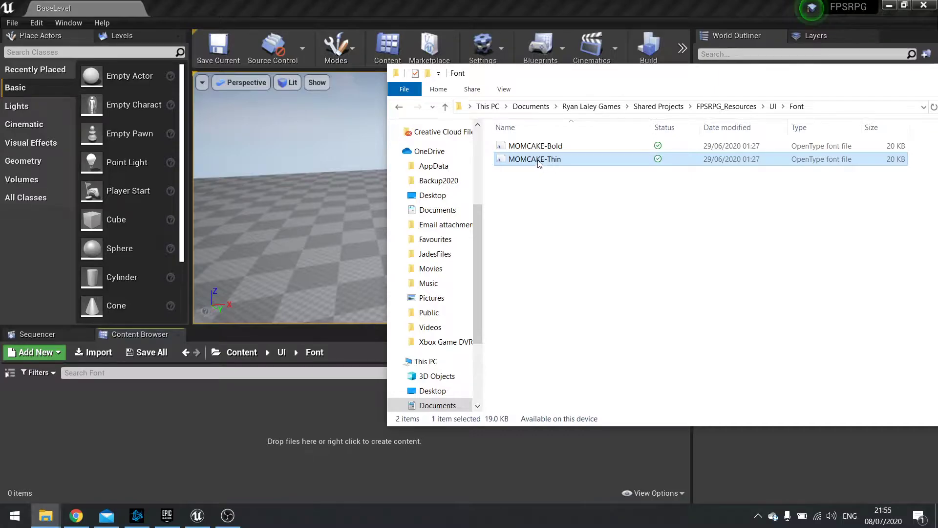
left_click_drag(551, 166, 129, 415)
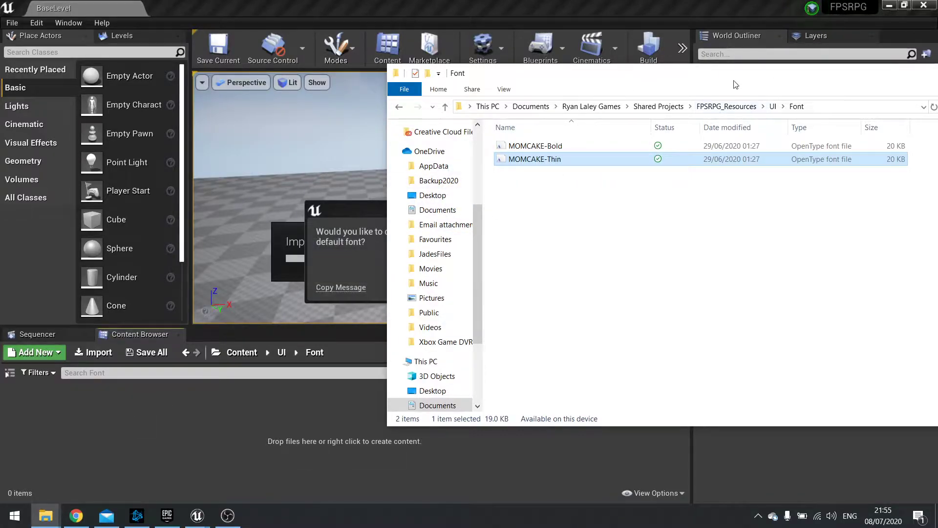
Accept the import prompt so MOMCAKE-Thin also gets a default Font asset
left_click_drag(736, 84, 604, 80)
left_click(776, 122)
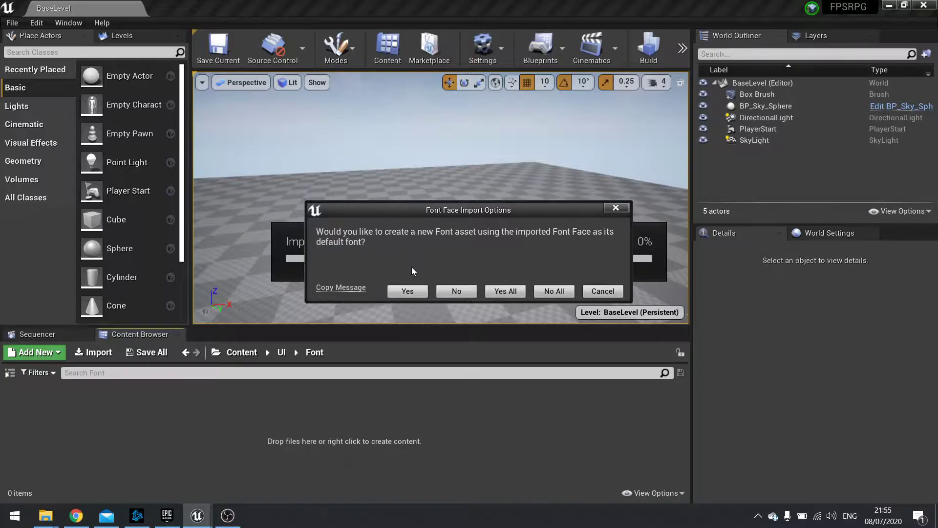
left_click(407, 292)
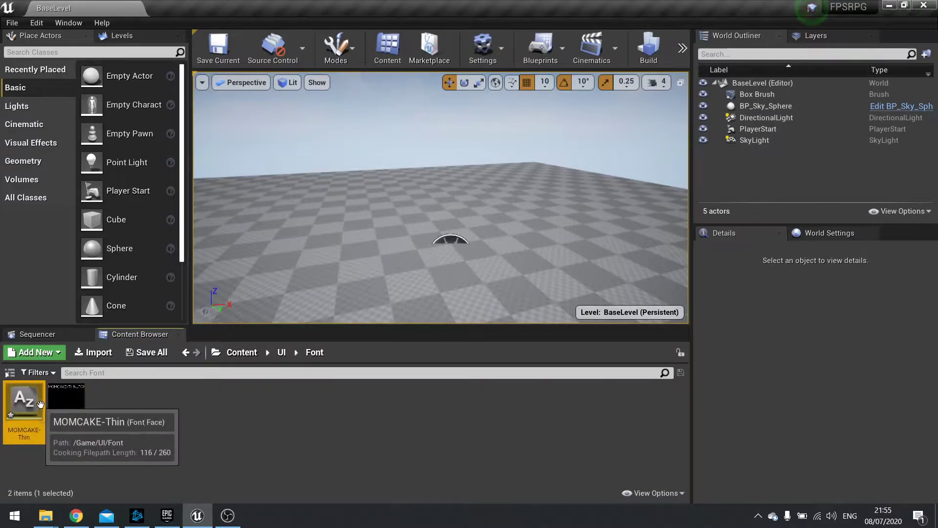
Inspect the MOMCAKE-Thin_Font asset and MOMCAKE-Thin font face, closing each editor
left_click(53, 411)
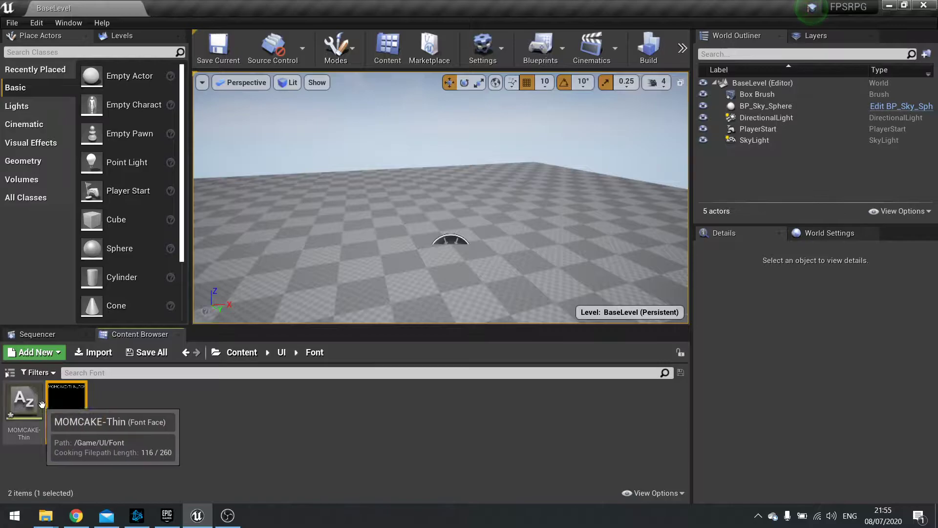
double_click(64, 403)
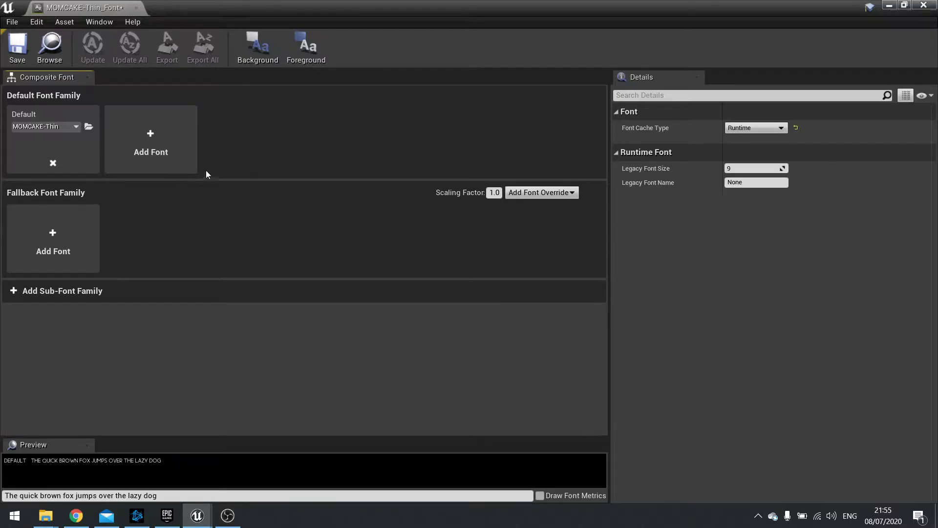
left_click(923, 5)
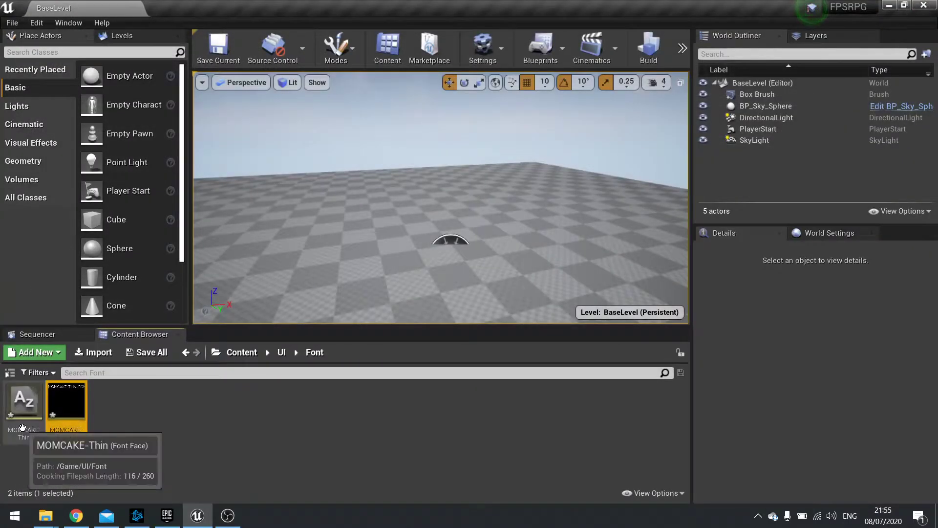
double_click(24, 400)
left_click(921, 6)
Import MOMCAKE-Bold into the Font folder without creating an extra Font asset
mouse_move(46, 516)
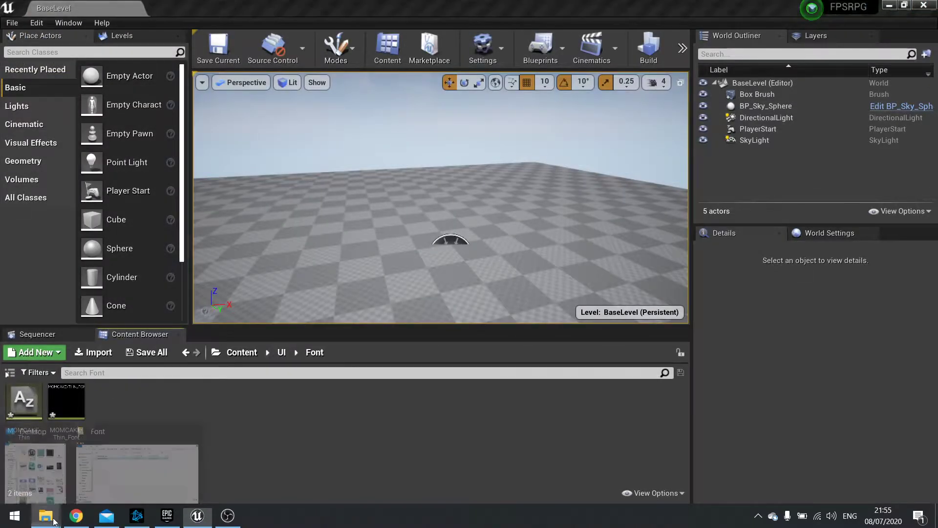
left_click(132, 472)
left_click(422, 161)
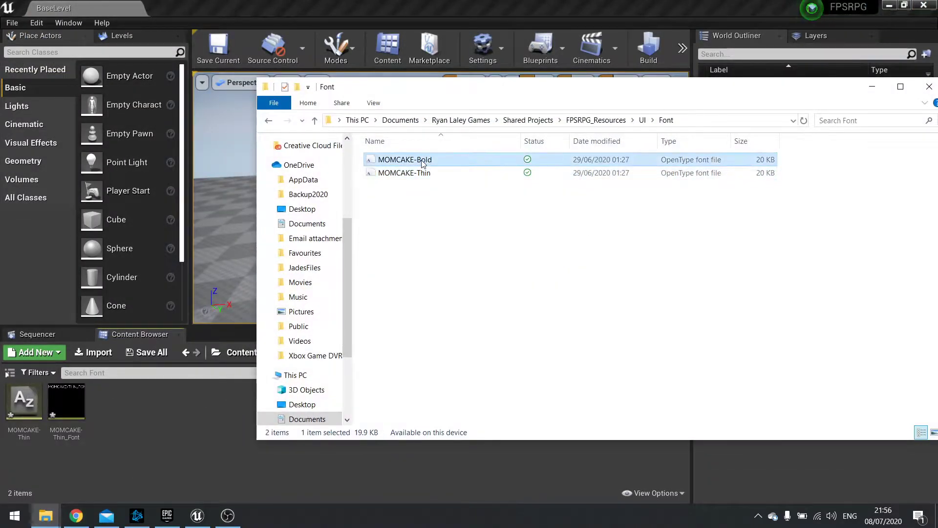
left_click(871, 87)
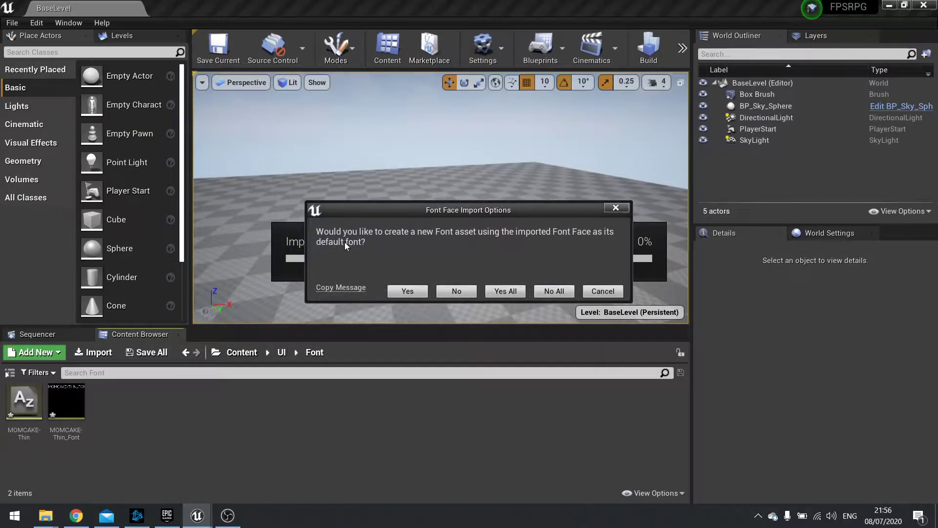
left_click(461, 290)
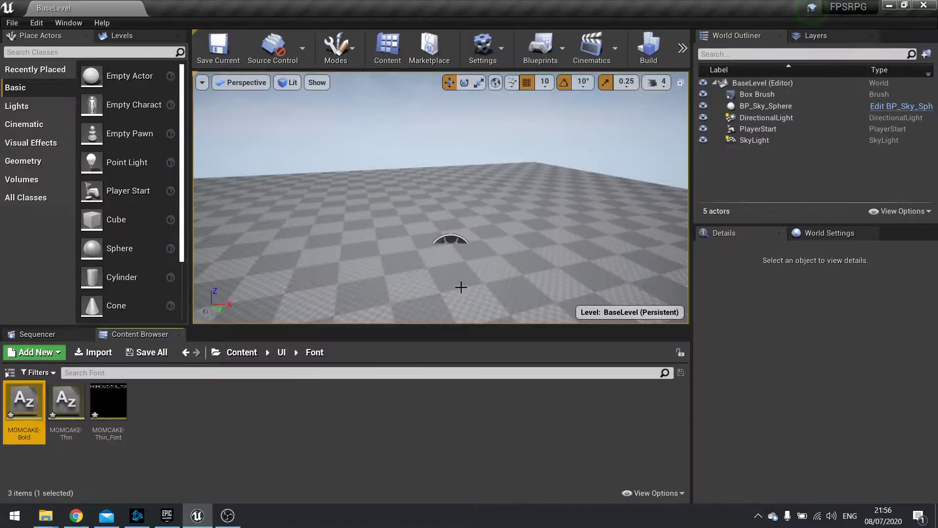
Rename the MOMCAKE-Thin_Font asset to Momcake_Font
left_click(112, 400)
left_click(116, 438)
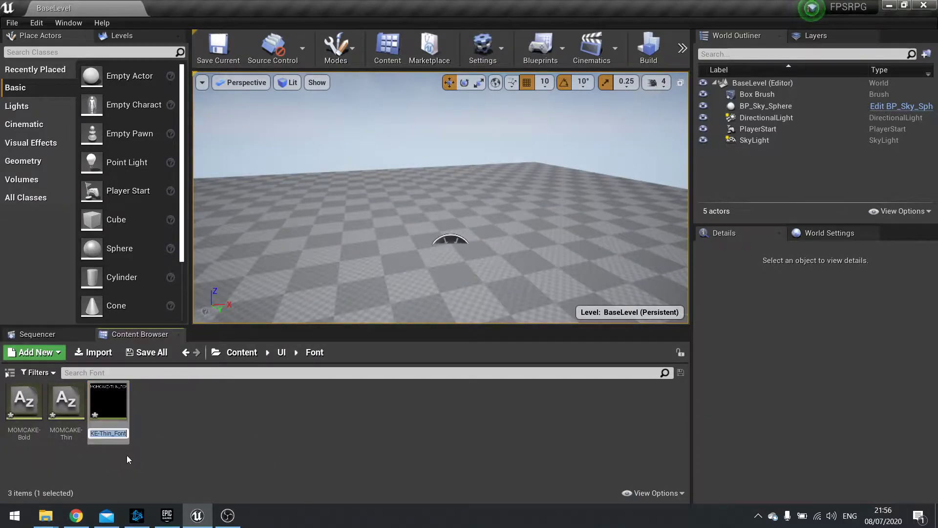
type("Momc")
type("ake_Font")
key("Return")
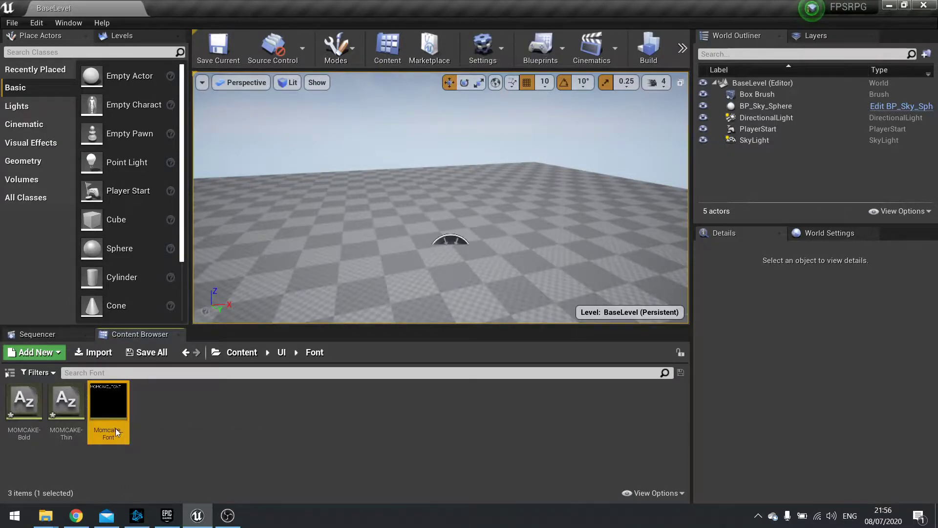
Add a typeface entry named Bold using MOMCAKE-Bold to Momcake_Font, then save and close
double_click(115, 428)
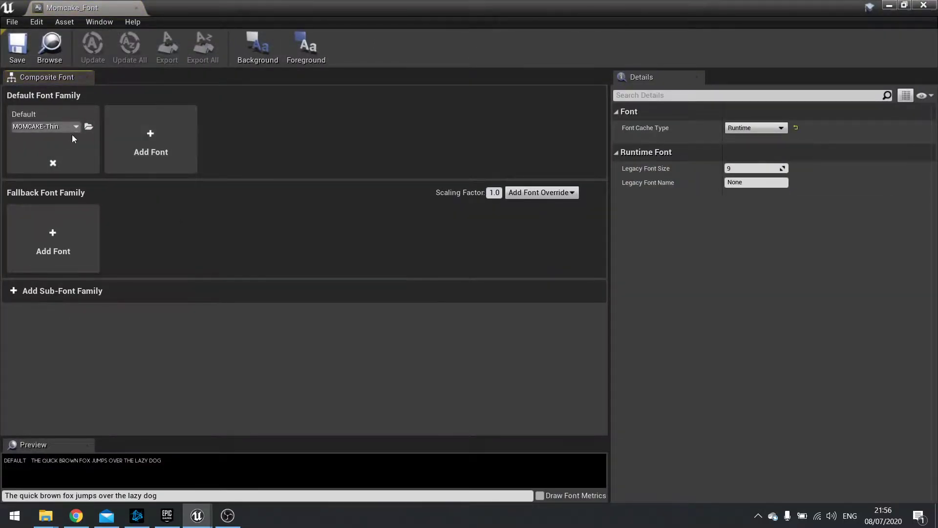
left_click(145, 139)
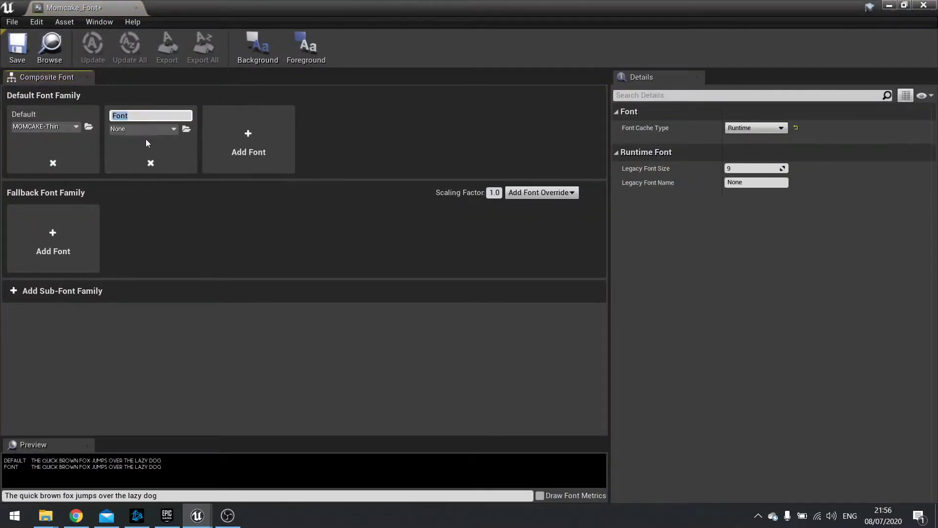
type("Bold")
key("Return")
left_click(160, 128)
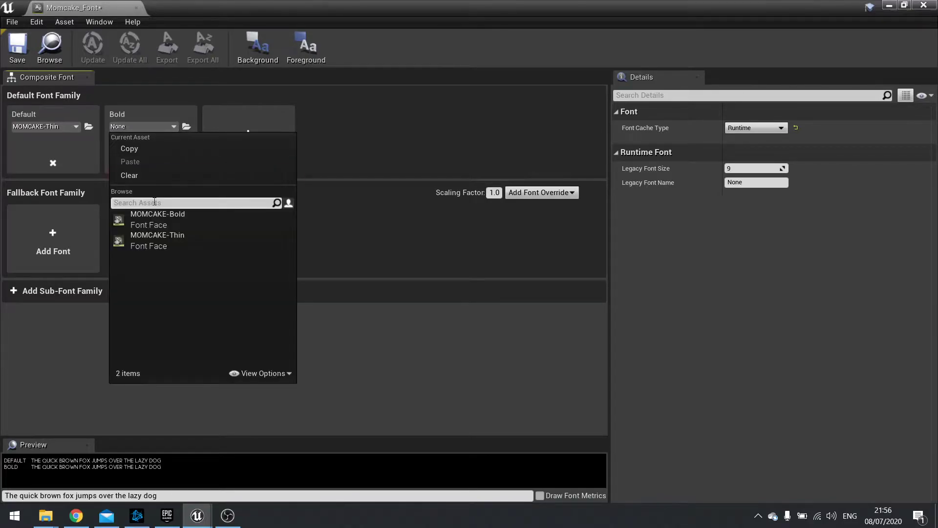
left_click(174, 218)
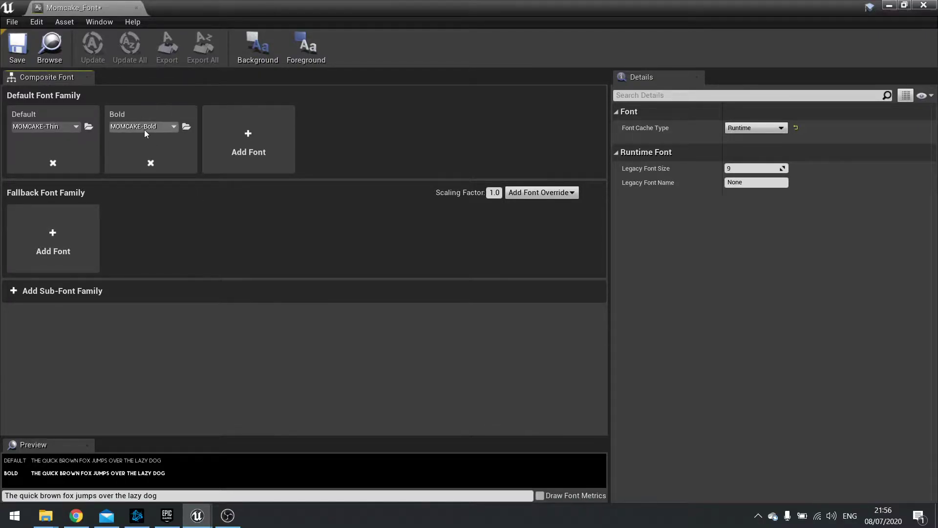
left_click(17, 46)
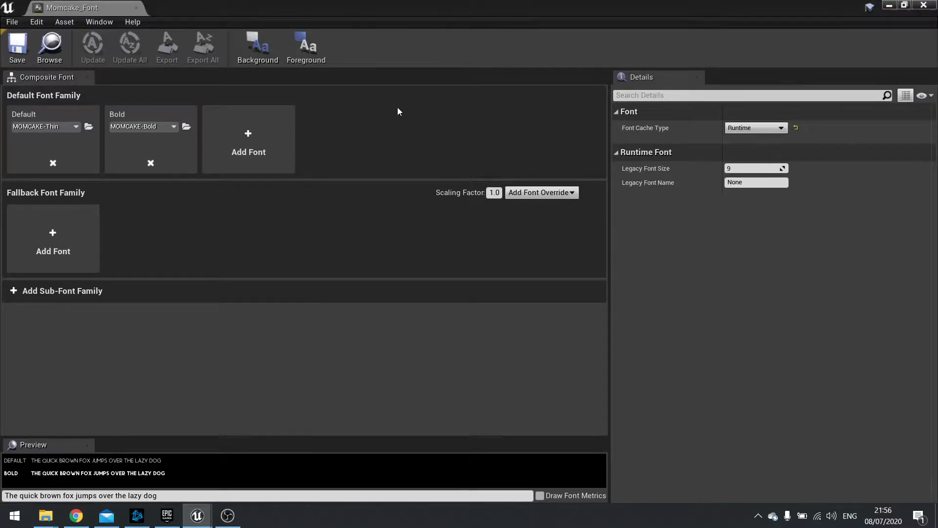
left_click(923, 5)
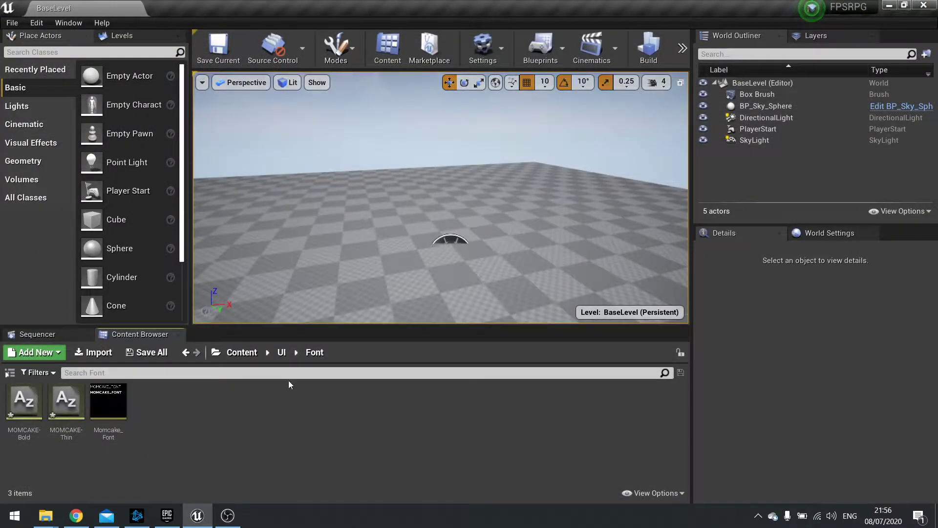
Open PlayerMenu_UI from UI/Menu and set the Quests label to Momcake_Font, Bold
left_click(282, 353)
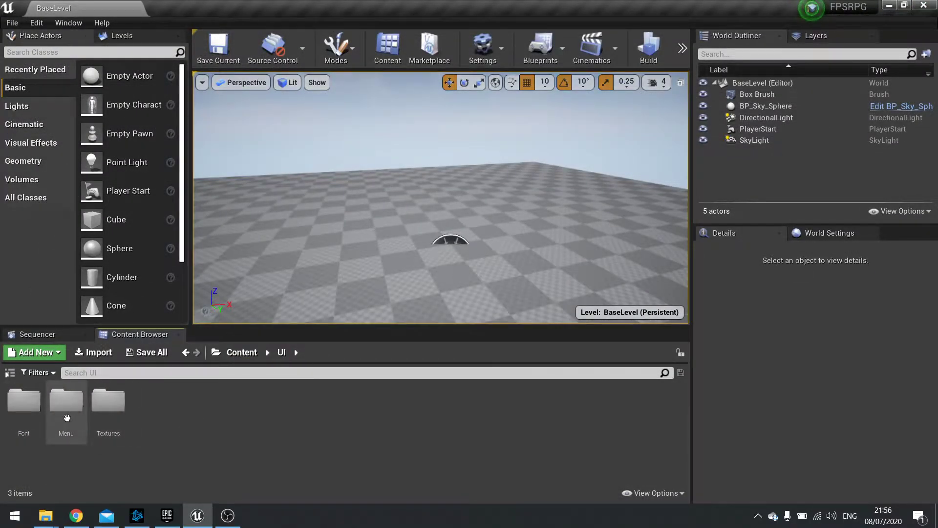
double_click(67, 411)
double_click(24, 405)
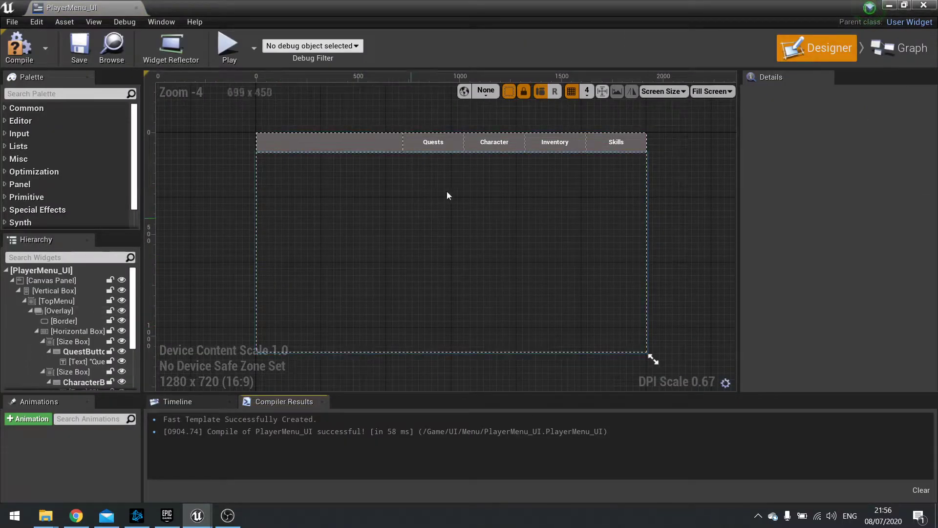
left_click(434, 143)
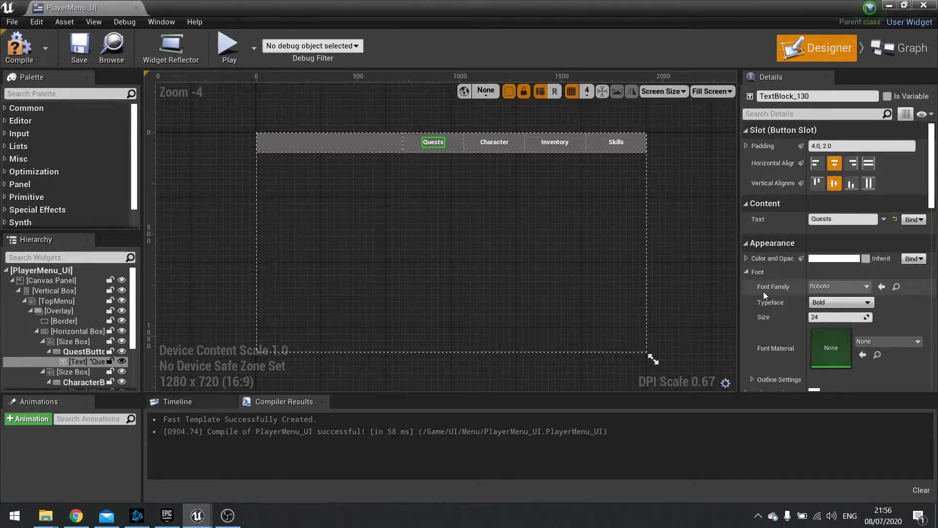
left_click(862, 288)
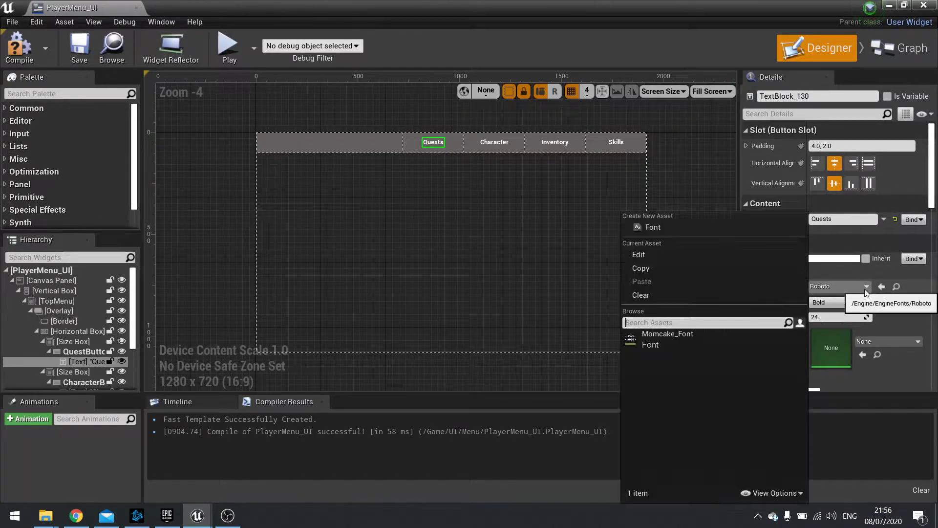
left_click(649, 344)
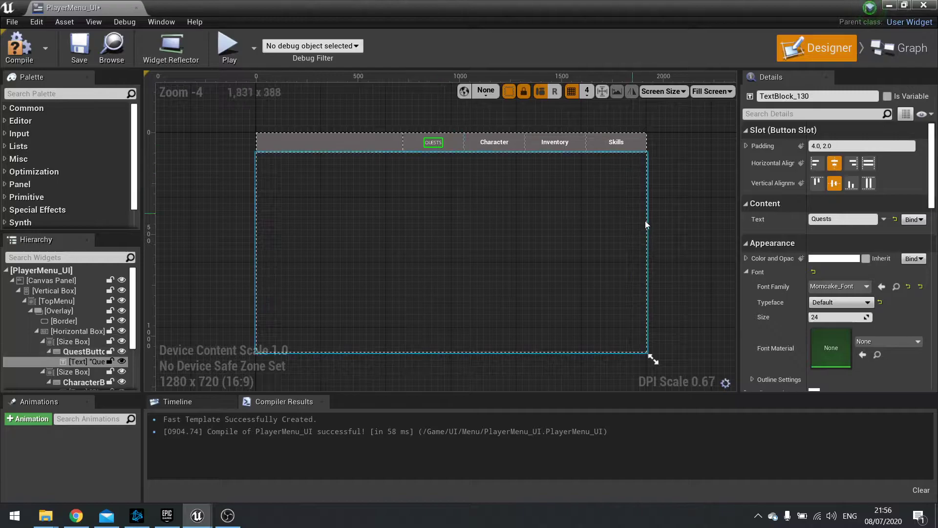
left_click(868, 303)
left_click(828, 329)
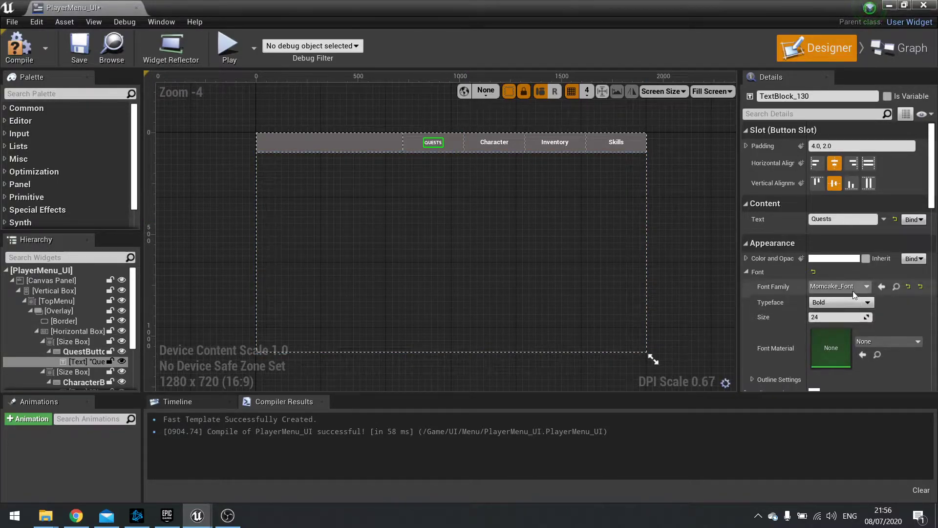
Set the Character label to Momcake_Font with the Default typeface
left_click(488, 143)
left_click(830, 302)
left_click(828, 286)
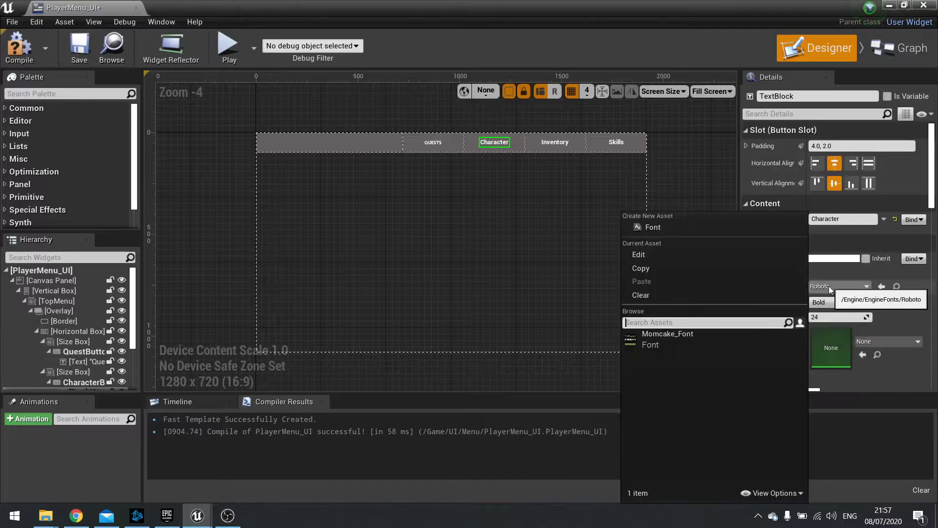
left_click(680, 335)
left_click(845, 303)
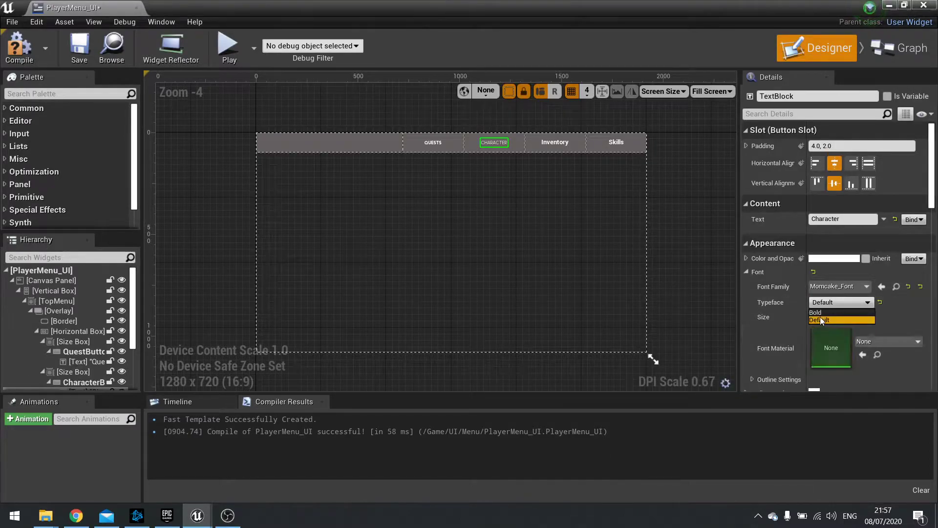
left_click(821, 320)
Set the Inventory and Skills labels to Momcake_Font, Bold, and compile the widget
left_click(555, 143)
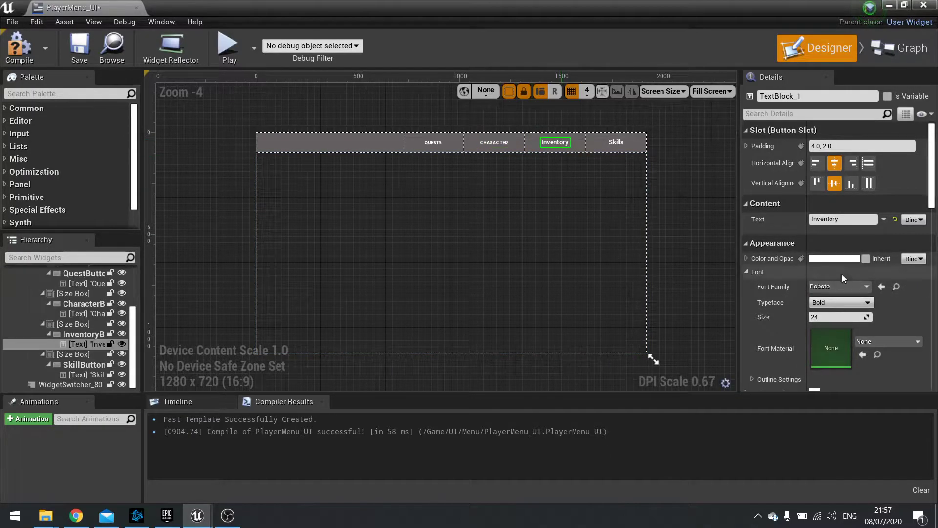
left_click(847, 286)
left_click(655, 329)
left_click(840, 302)
left_click(835, 320)
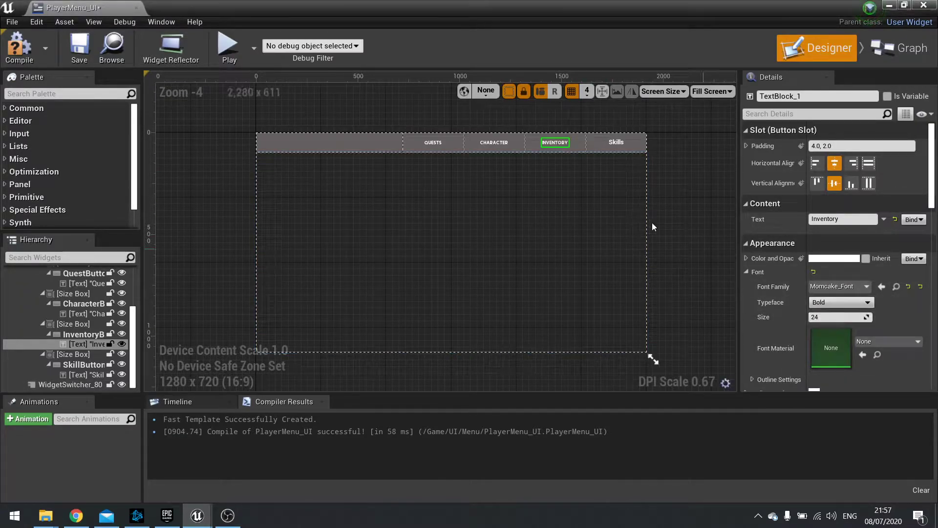
left_click(616, 142)
left_click(833, 286)
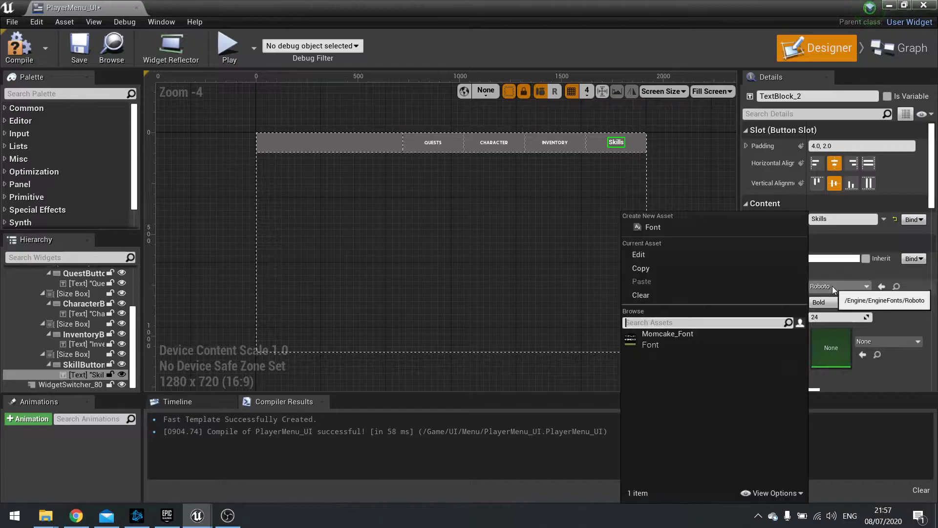
left_click(659, 333)
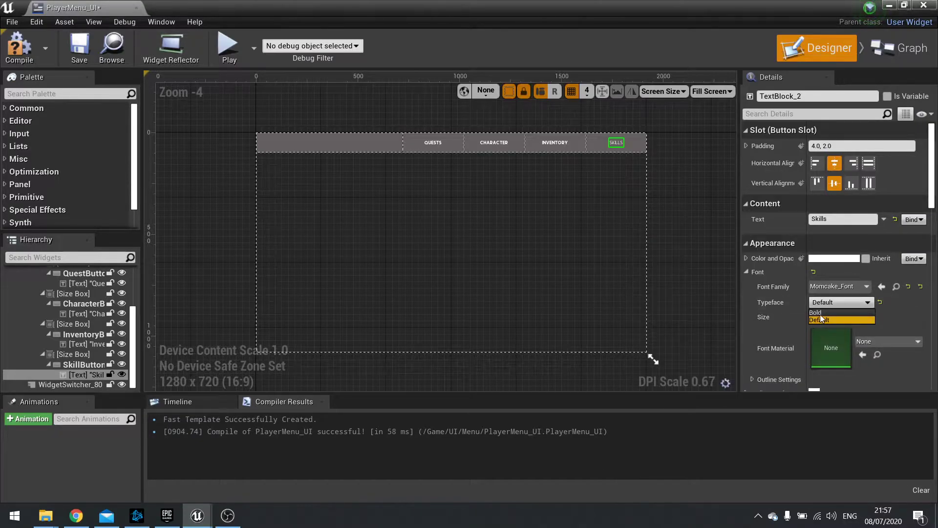
left_click(829, 313)
left_click(520, 190)
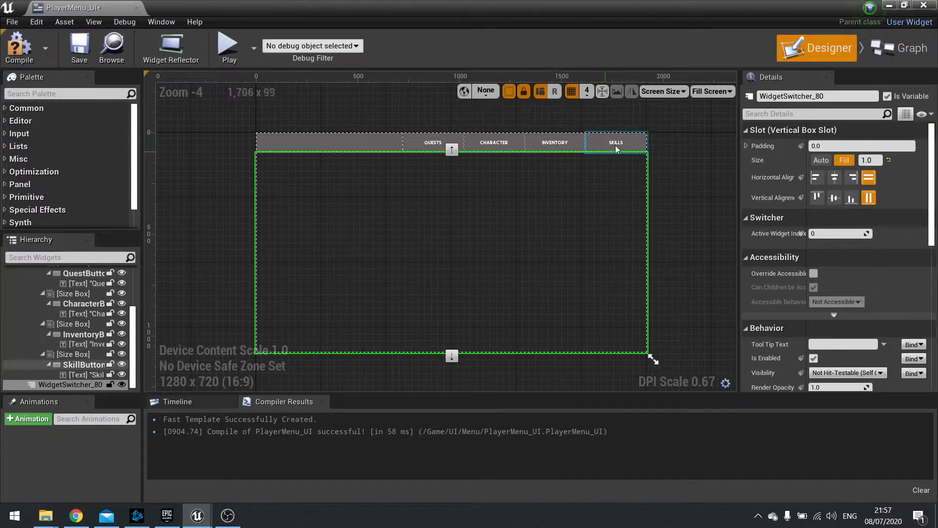
left_click(19, 47)
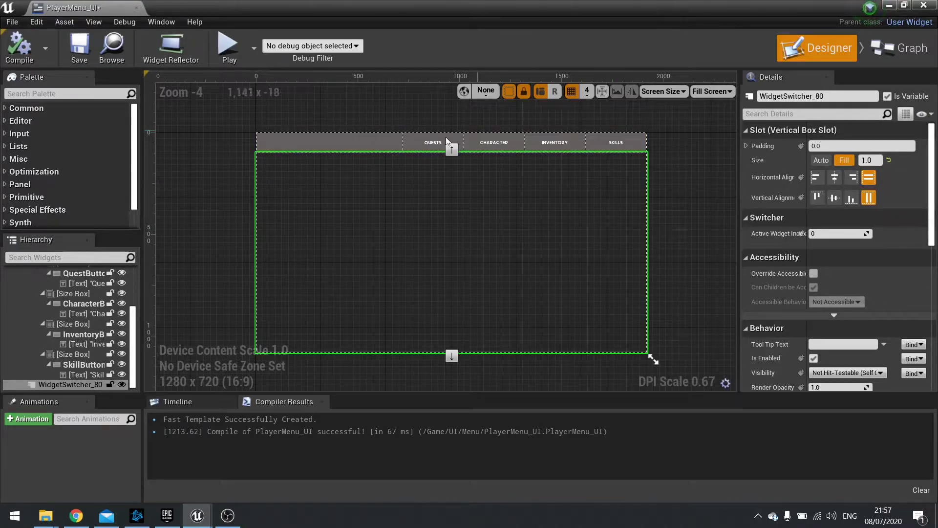
Browse to UI/Textures and open a preview of the ProgressBarBorder_T texture
left_click(888, 7)
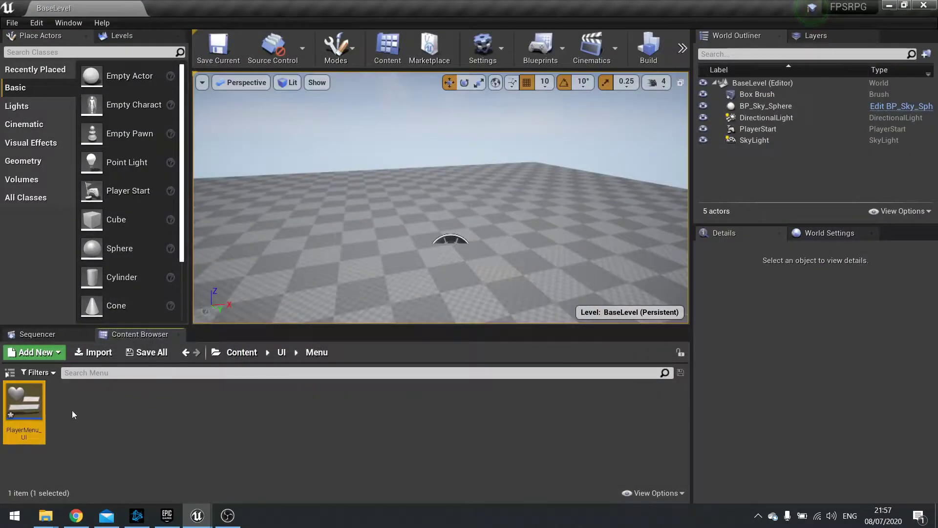
left_click(282, 352)
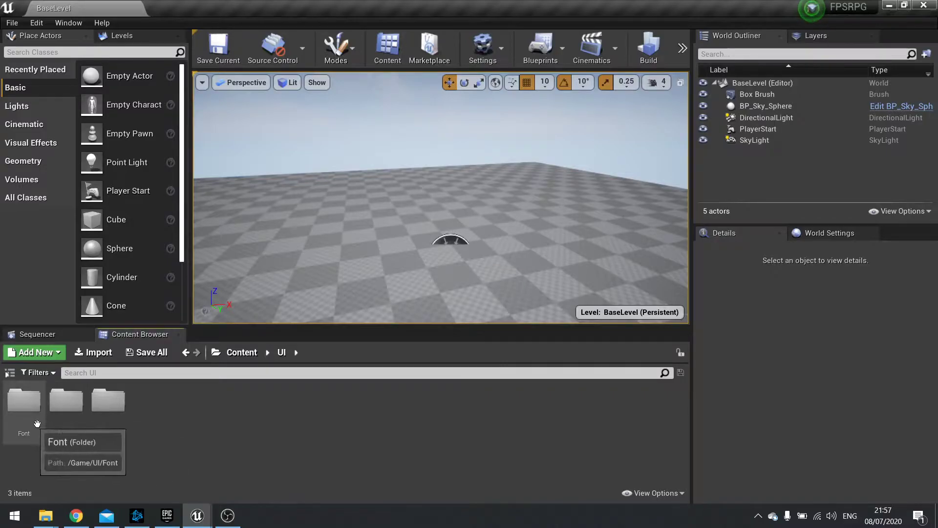
double_click(108, 401)
left_click(16, 429)
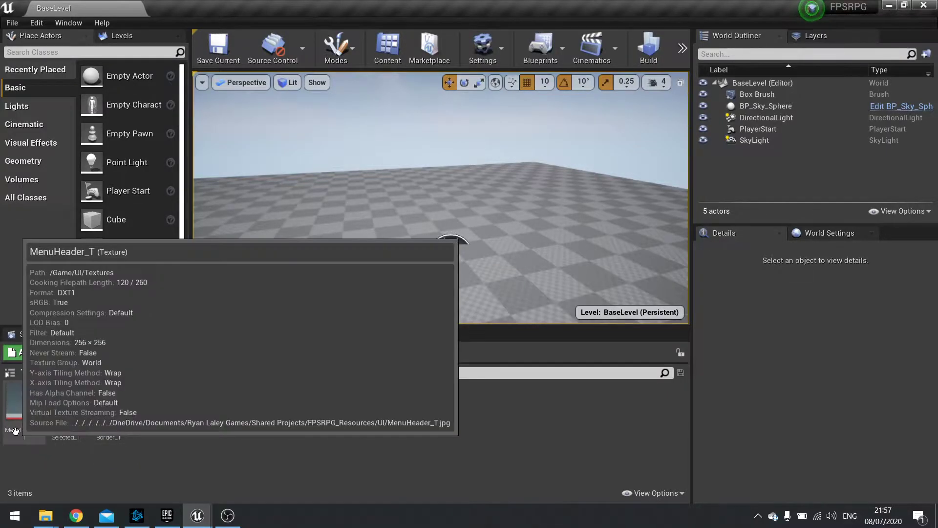
left_click(65, 426)
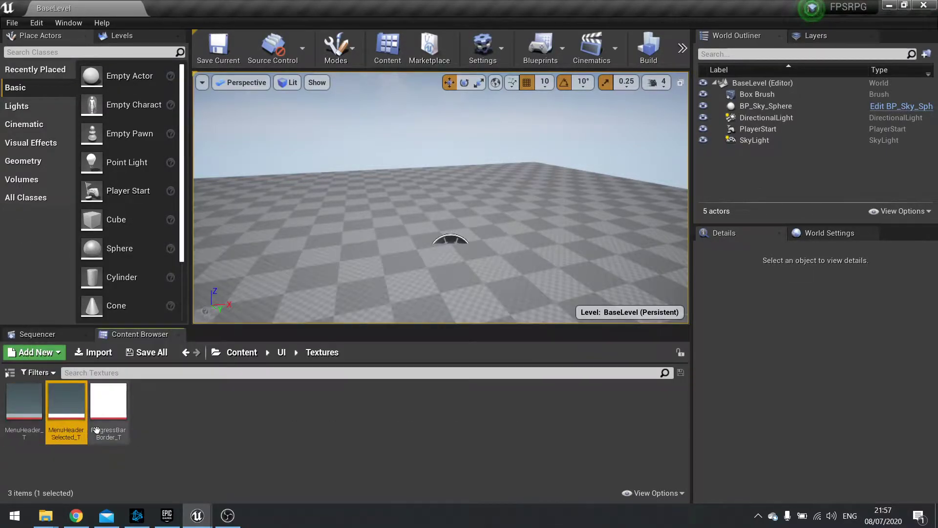
left_click(108, 407)
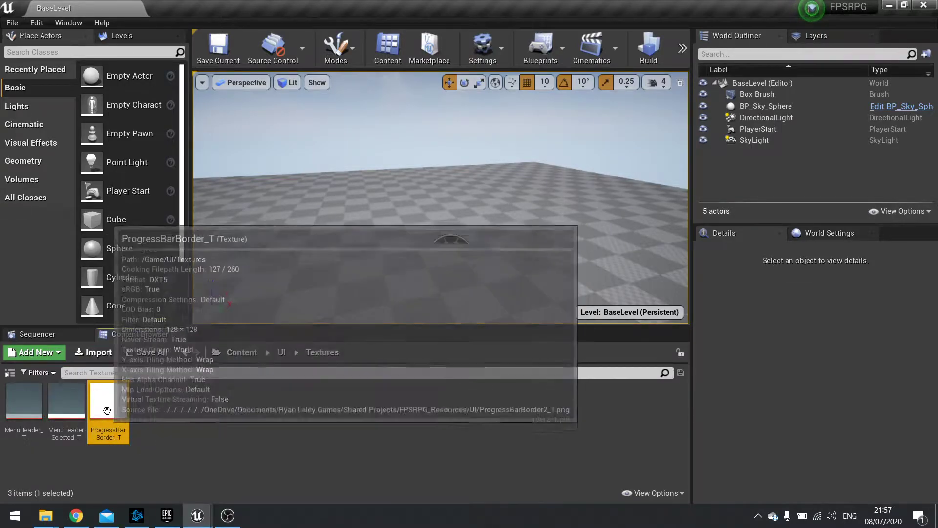
double_click(107, 406)
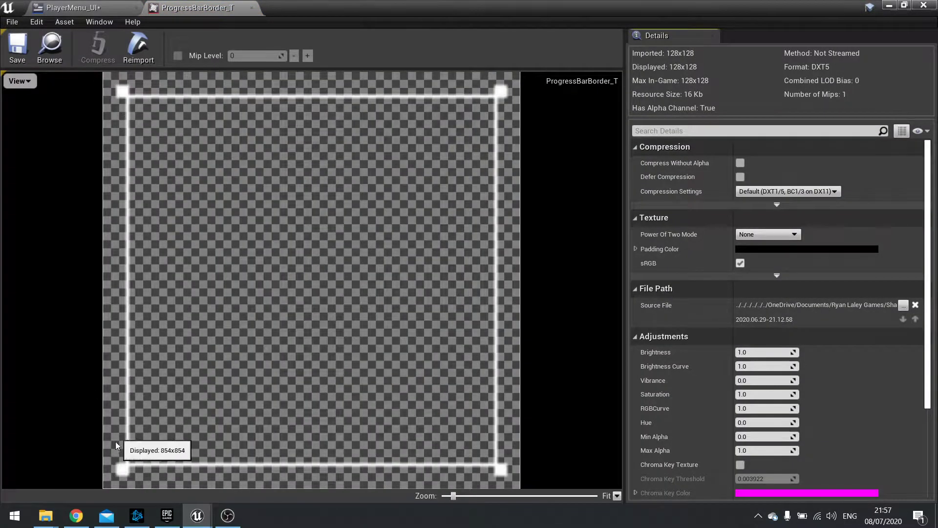
Close the ProgressBarBorder_T preview and go back up to the UI folder
left_click(252, 8)
left_click(923, 5)
left_click(27, 405)
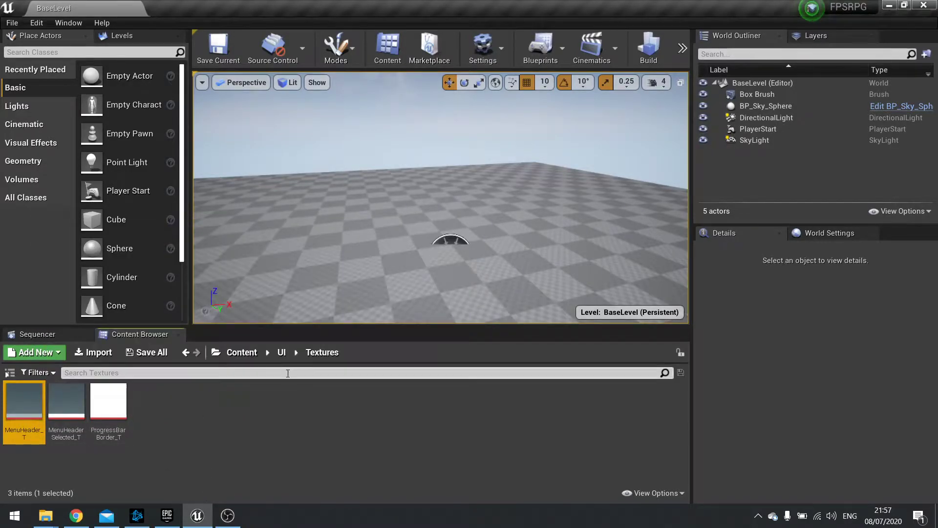
left_click(281, 351)
Reopen PlayerMenu_UI from UI/Menu and select the top menu bar's border
double_click(67, 403)
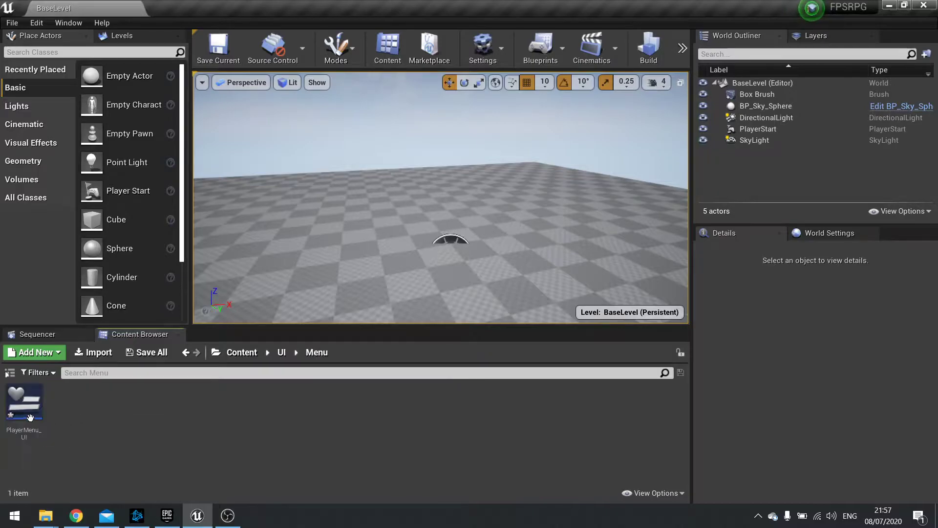
double_click(27, 415)
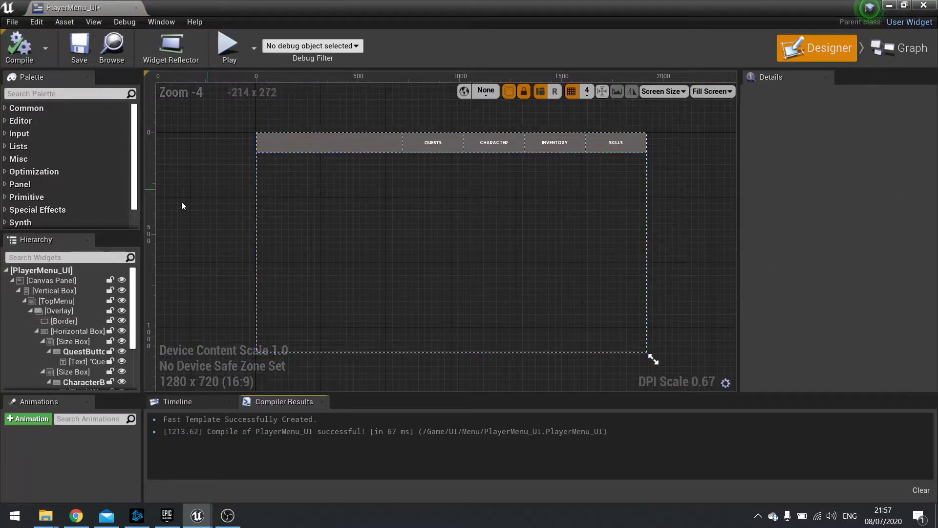
left_click(462, 145)
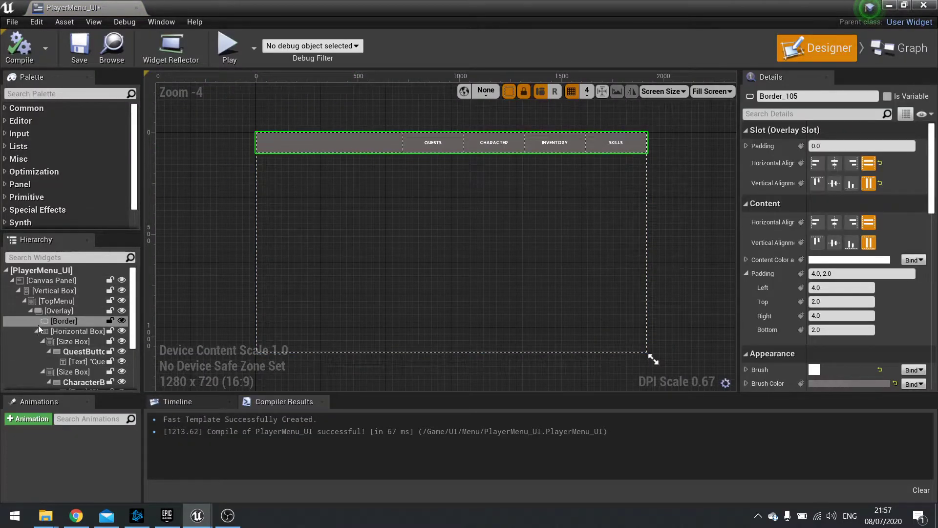
Set the border's brush image to MenuHeader_T, found by searching 'menu'
scroll(791, 237, "down", 5)
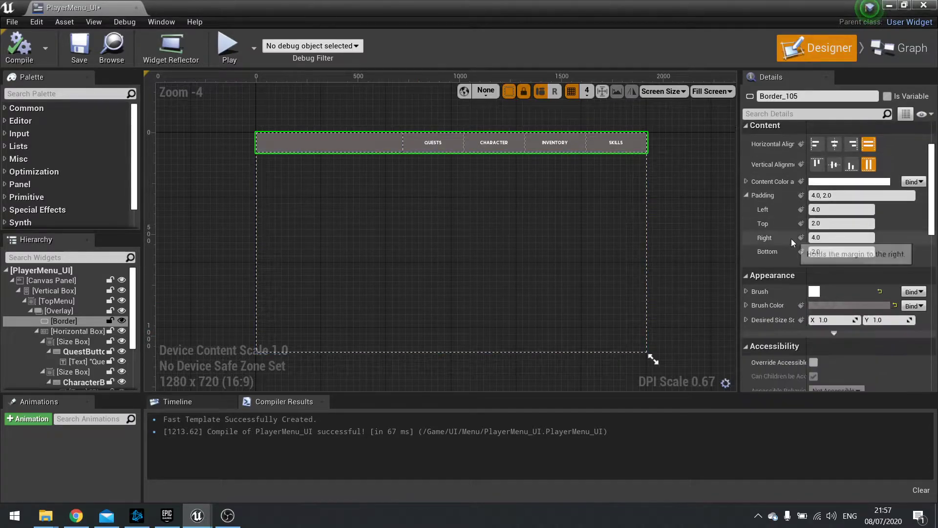
left_click(747, 233)
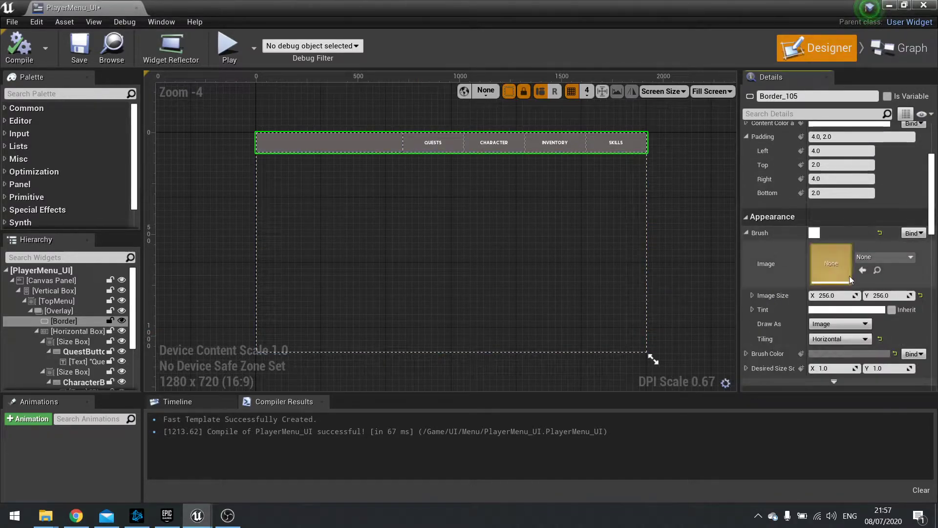
left_click(869, 259)
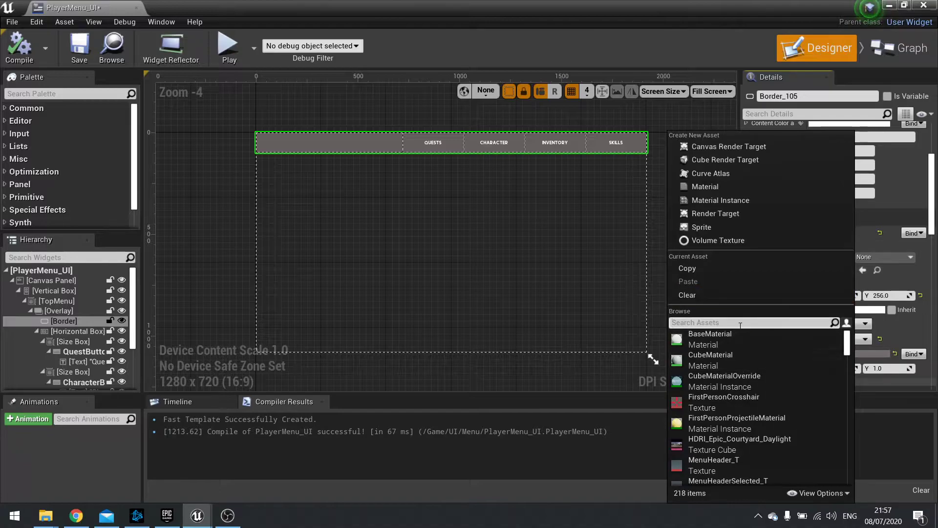
type("menu")
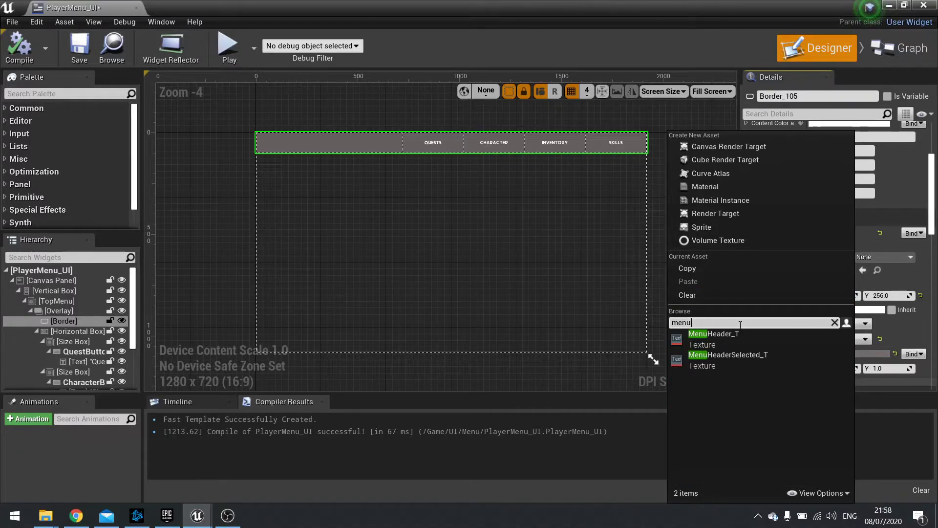
left_click(713, 338)
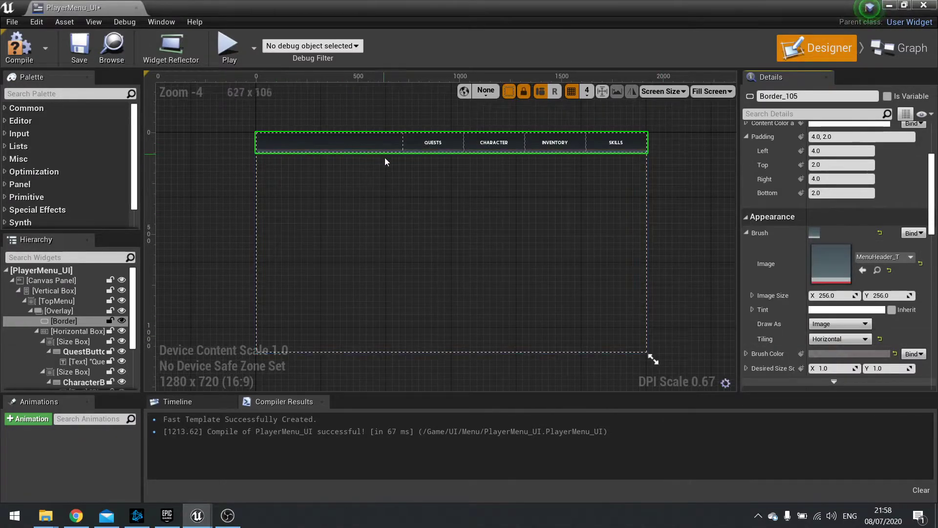
scroll(386, 168, "up", 2)
right_click_drag(397, 174, 433, 244)
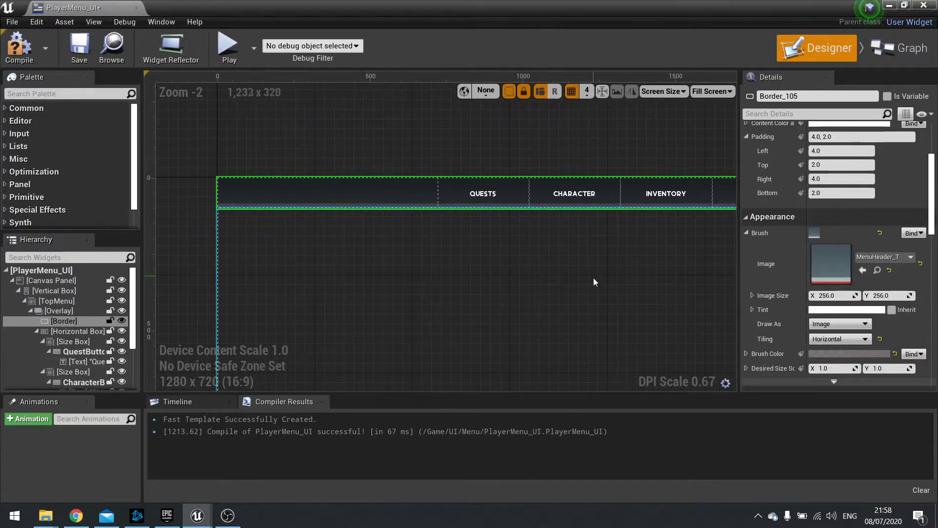
right_click_drag(593, 278, 567, 272)
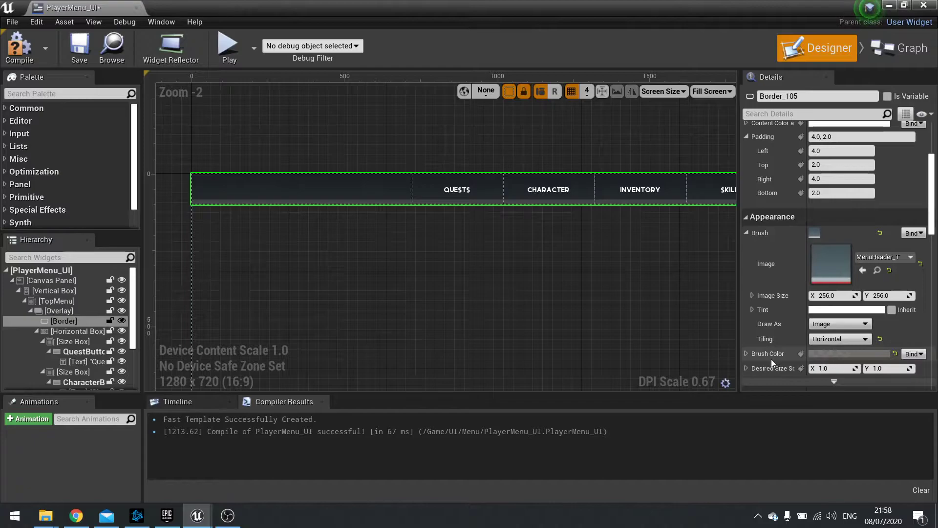
Set the border's Brush Color to white with saturation 0, value 1.0 and alpha 1.0
left_click(829, 354)
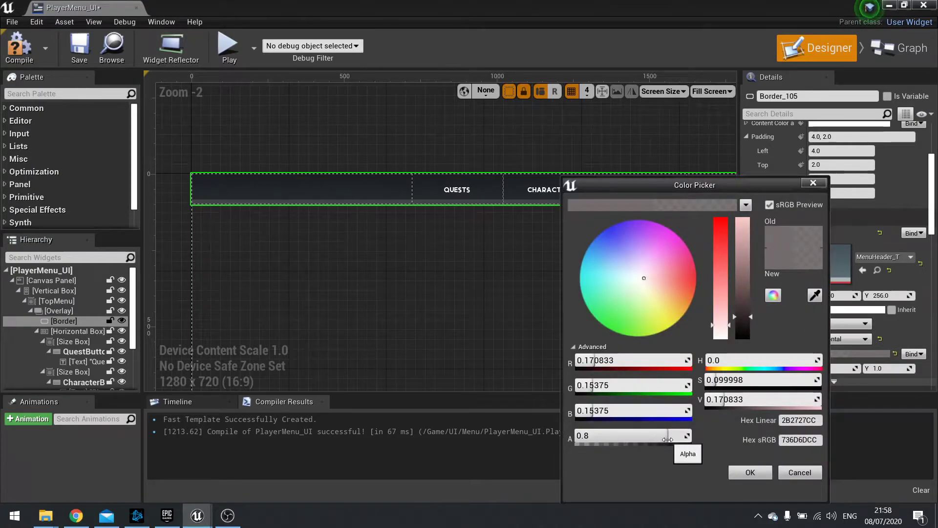
left_click_drag(720, 326, 724, 342)
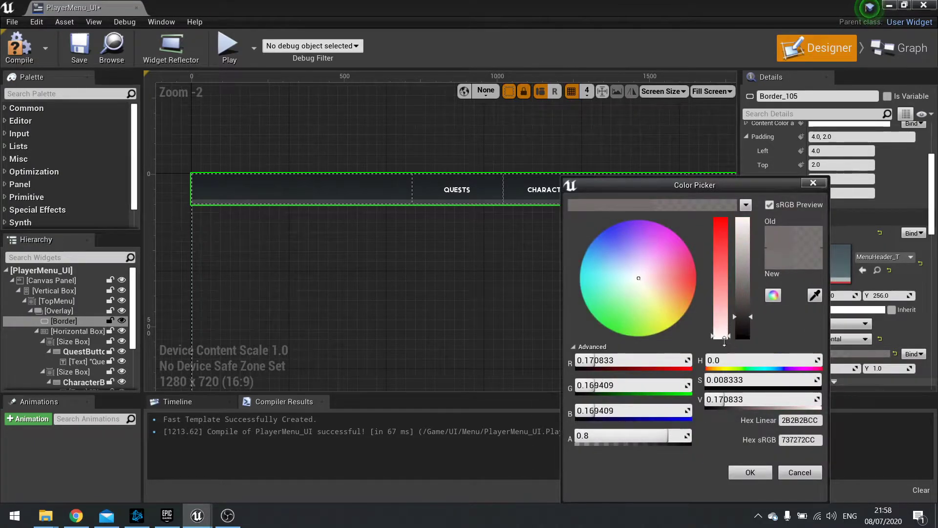
left_click_drag(743, 310, 744, 207)
left_click_drag(678, 435, 691, 435)
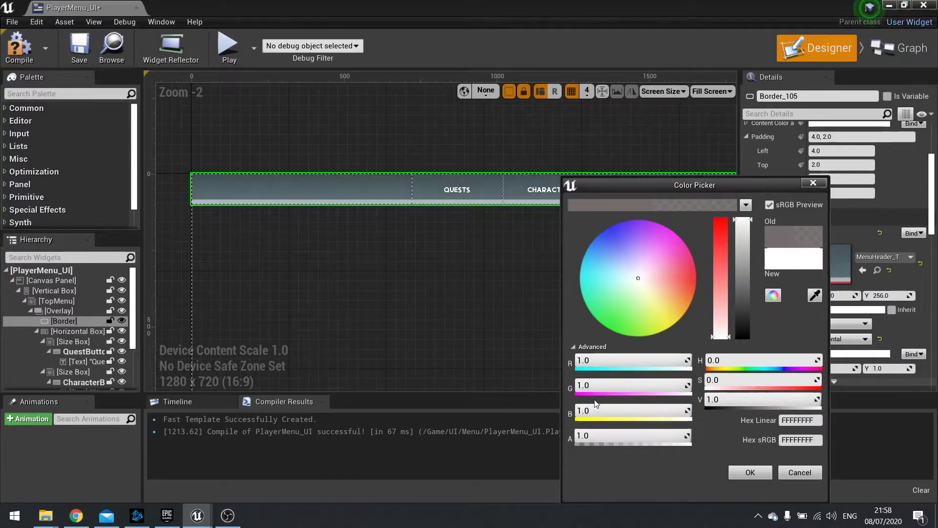
left_click(749, 472)
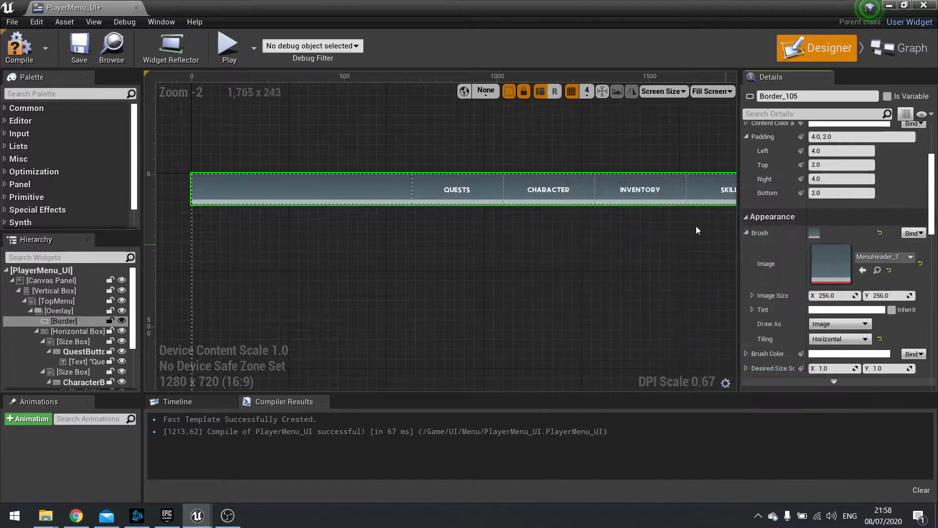
right_click_drag(554, 201, 576, 252)
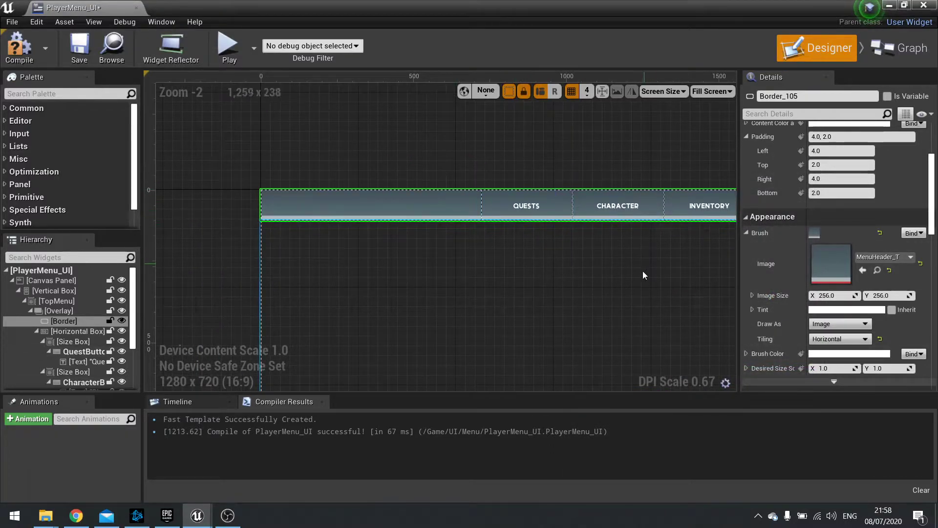
right_click_drag(640, 277, 323, 247)
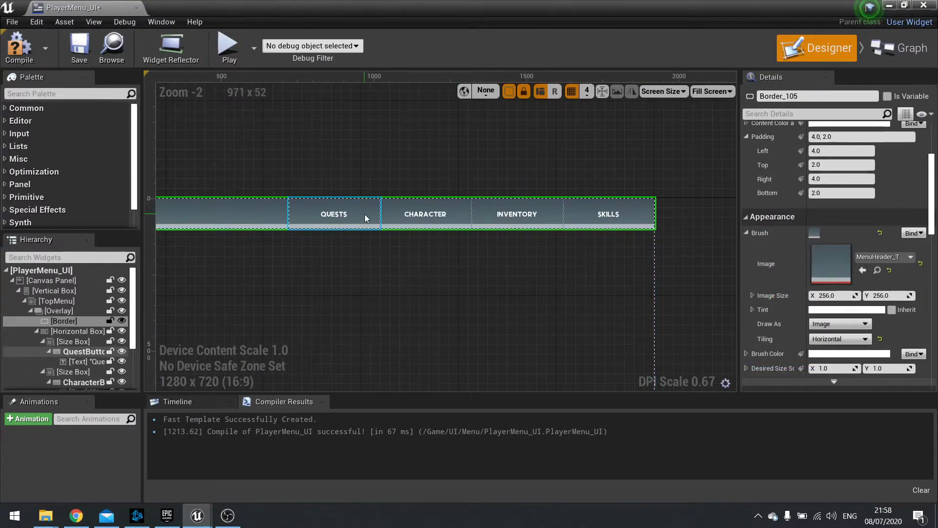
right_click_drag(368, 219, 515, 220)
right_click_drag(493, 286, 483, 245)
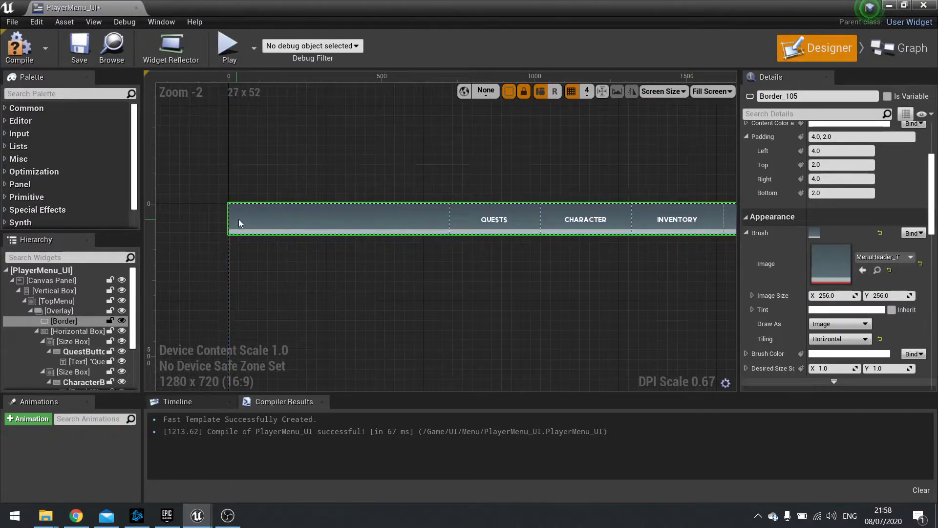
Preview the MenuHeader_T texture, close it, and compile PlayerMenu_UI
double_click(831, 262)
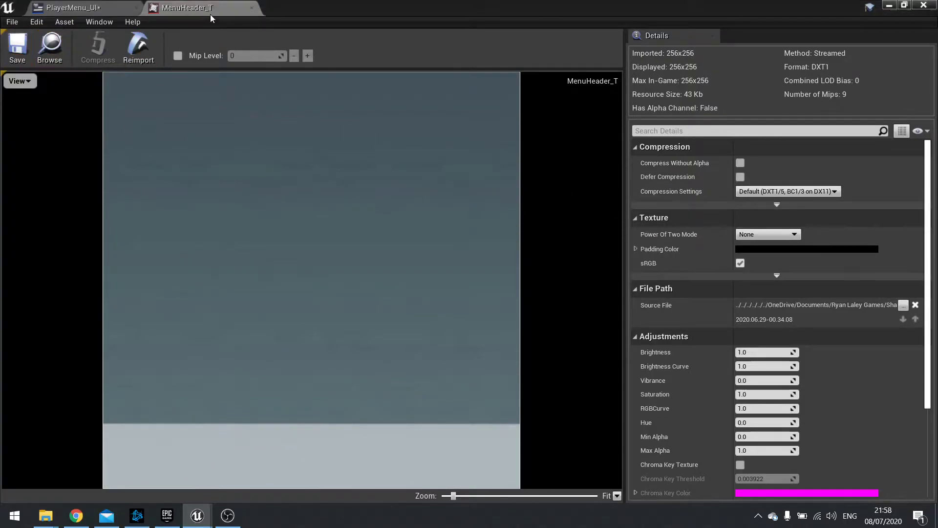
left_click(251, 8)
right_click_drag(300, 265, 325, 263)
right_click_drag(377, 293, 414, 303)
left_click(19, 47)
right_click_drag(477, 318, 536, 272)
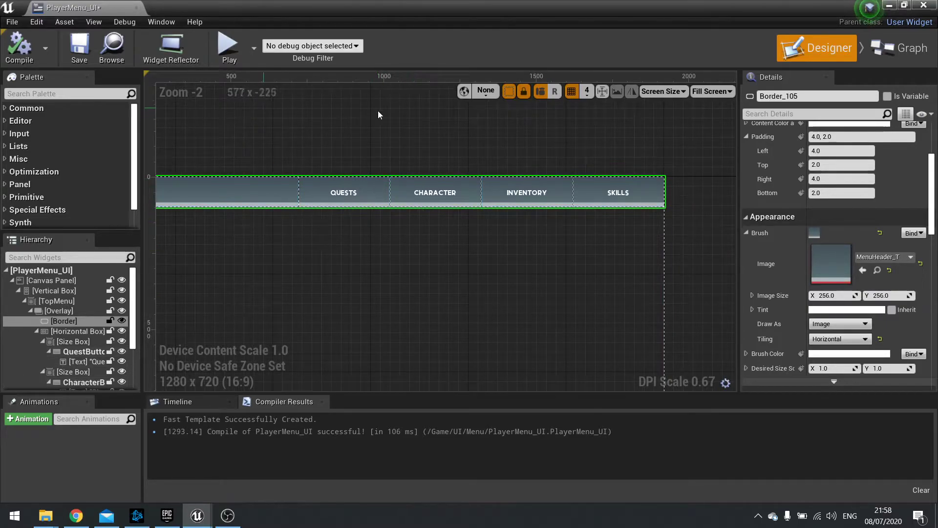
Close PlayerMenu_UI and play-test the level to check the textured header bar, then stop
left_click(924, 4)
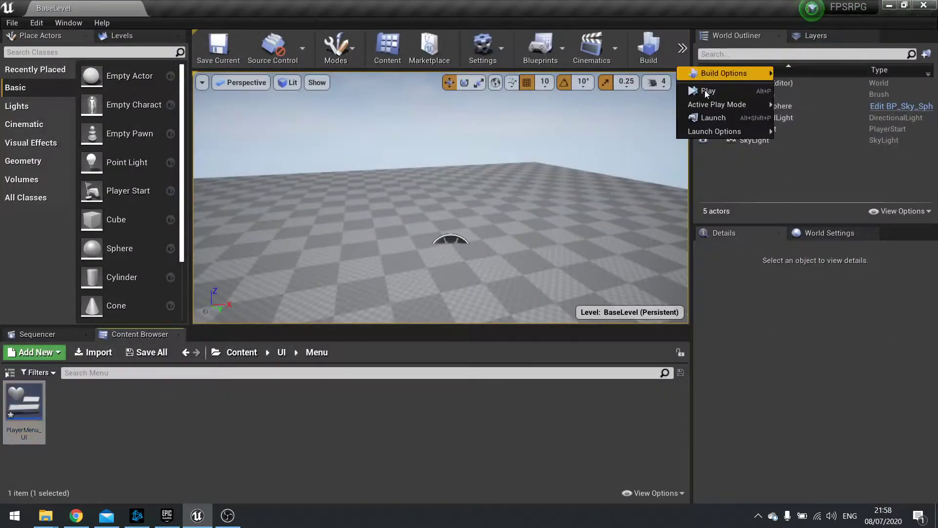
left_click(682, 47)
left_click(710, 93)
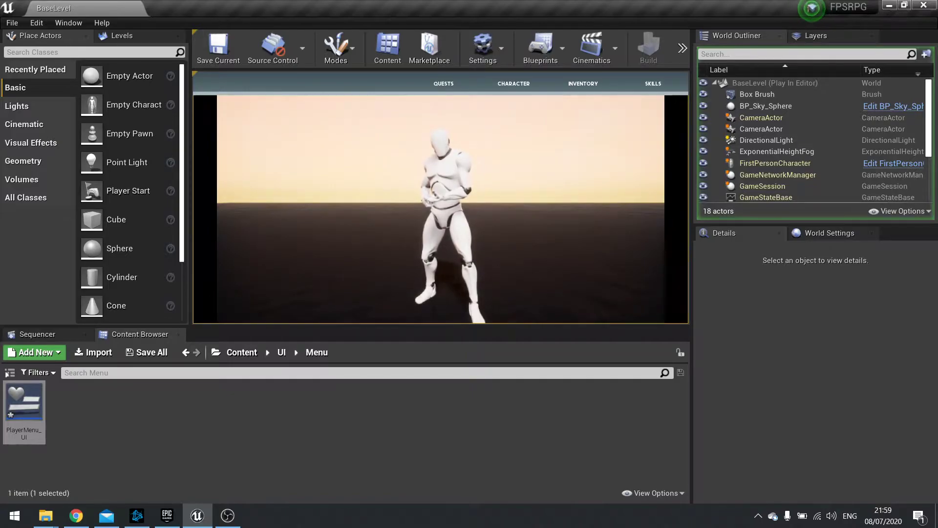
key("Escape")
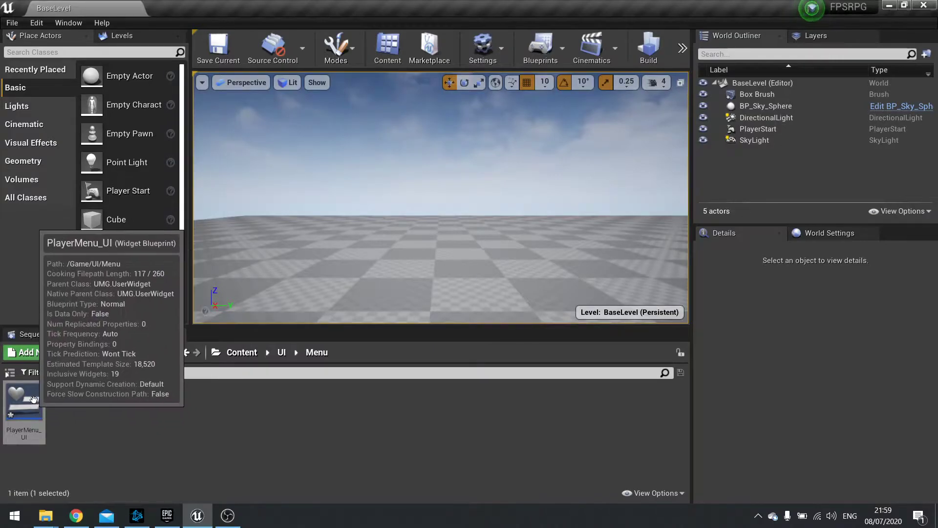
Create a Widget Blueprint named PlayerMenuXP_UI in the Menu folder
mouse_move(30, 427)
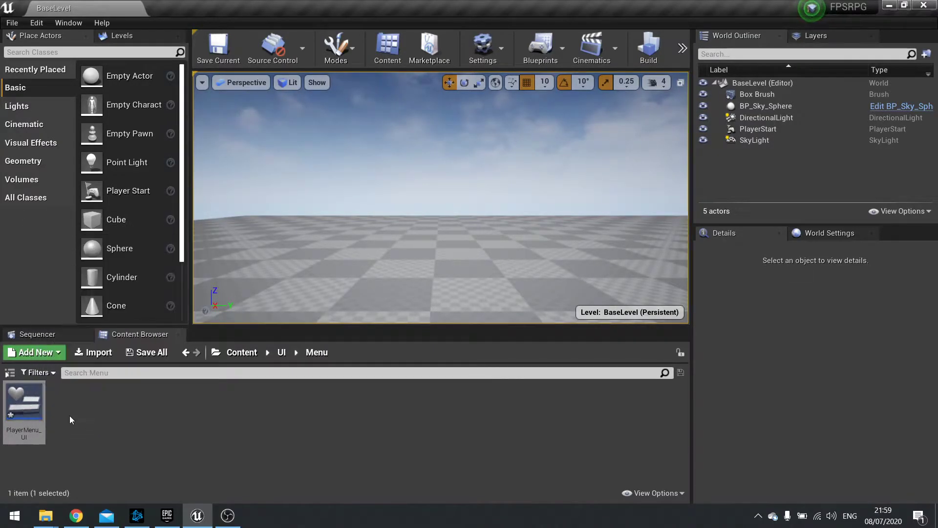
right_click(70, 412)
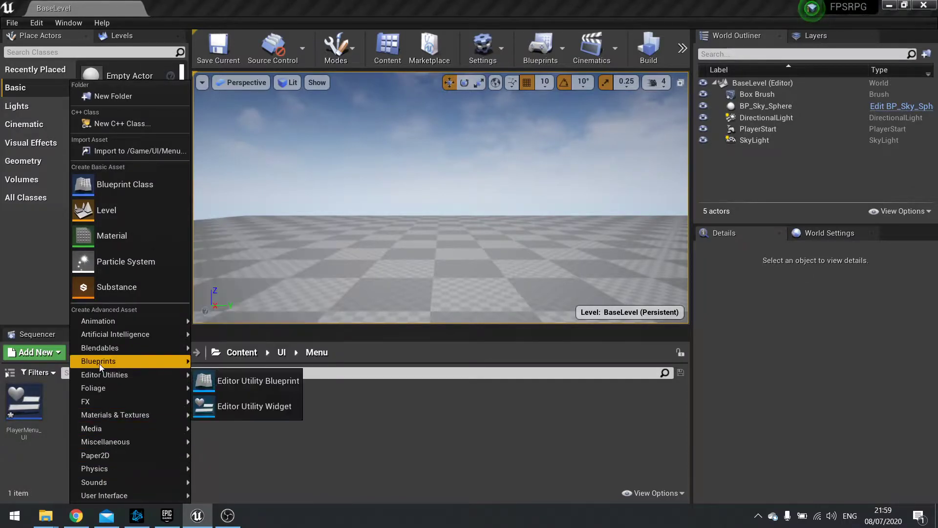
mouse_move(108, 494)
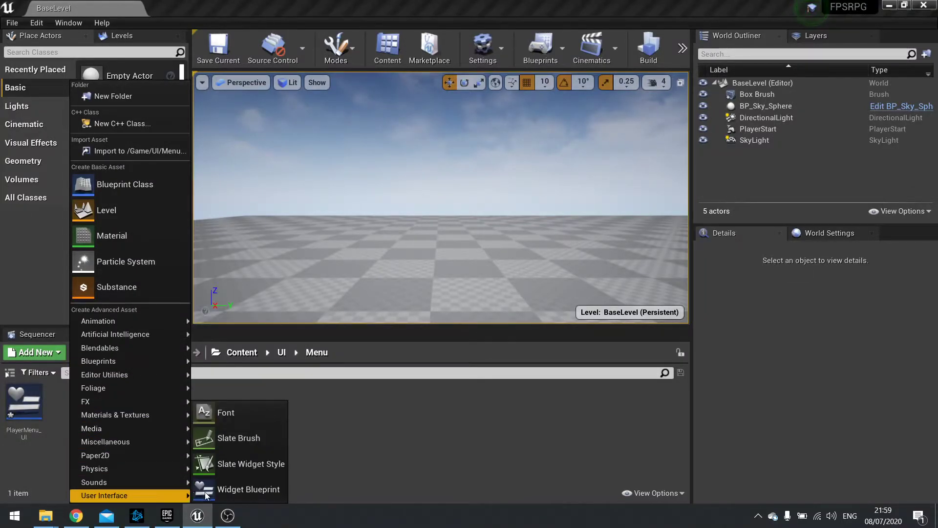
left_click(236, 494)
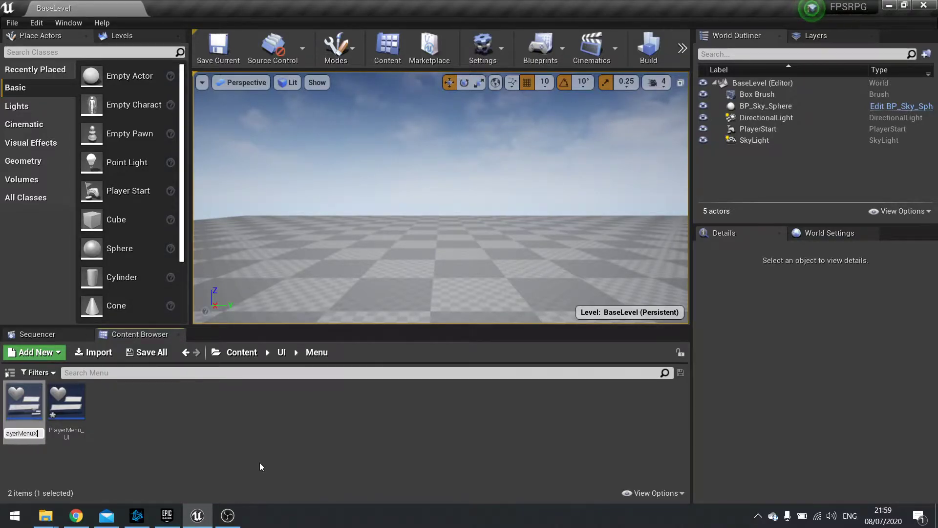
key("Return")
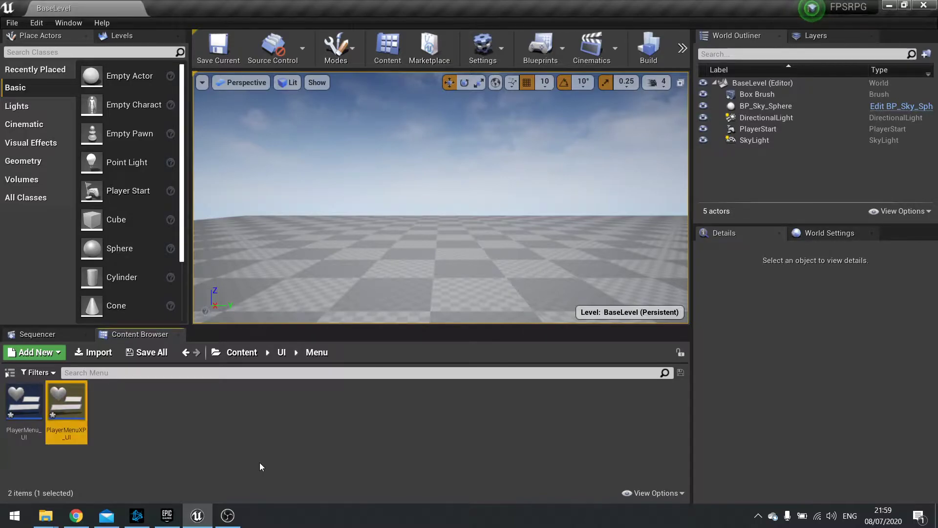
Open PlayerMenuXP_UI and replace its default Canvas Panel with a Vertical Box root
double_click(76, 409)
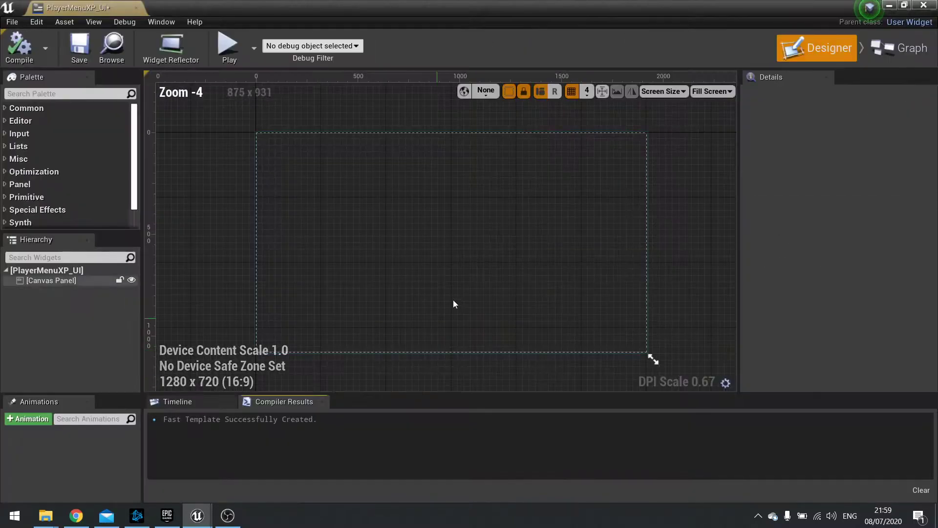
left_click(359, 218)
key("Delete")
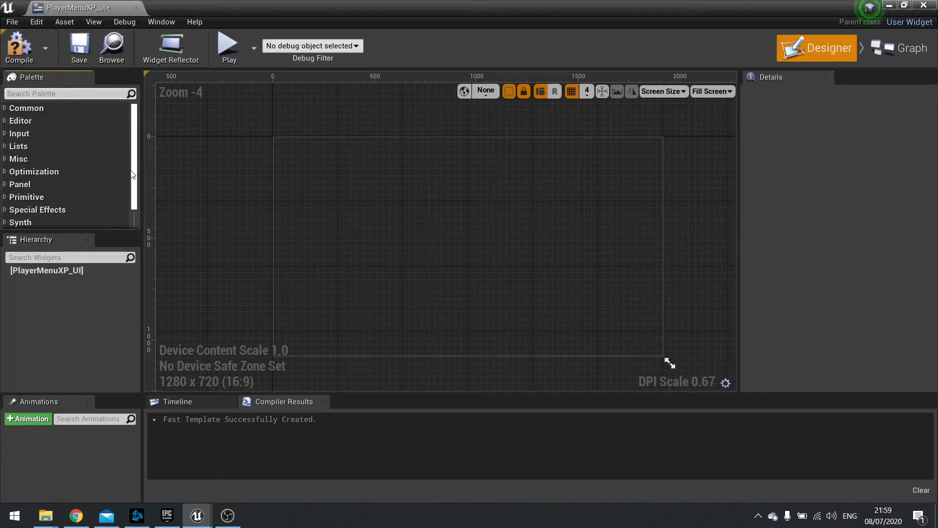
type("vertica")
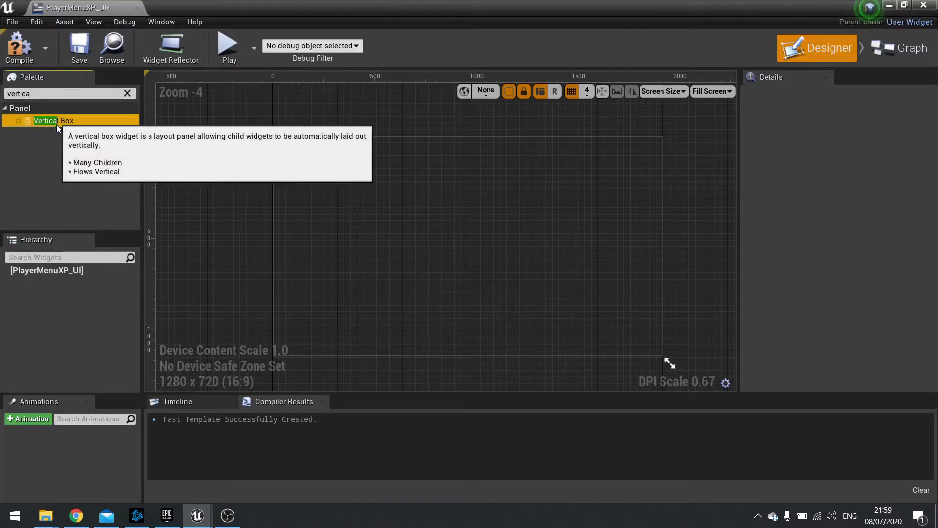
left_click_drag(59, 138, 69, 282)
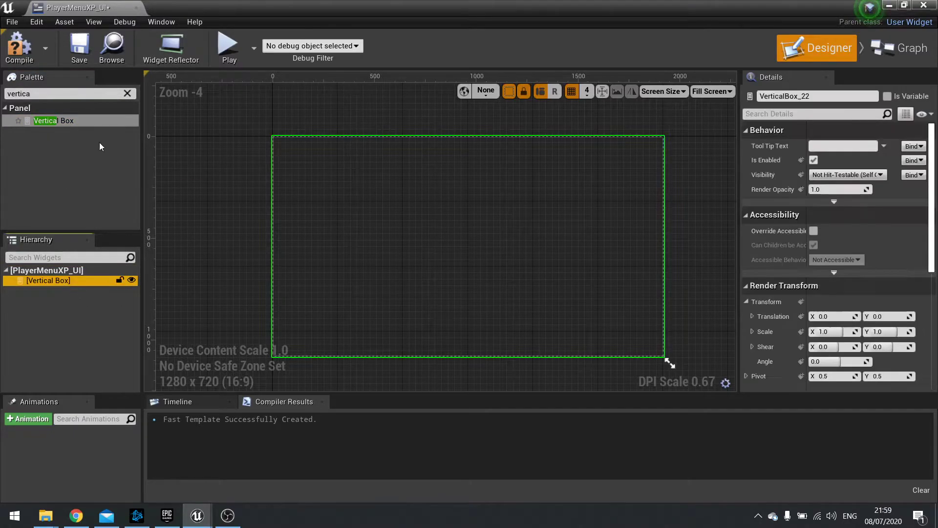
Add a Text Block inside the Vertical Box
left_click(128, 93)
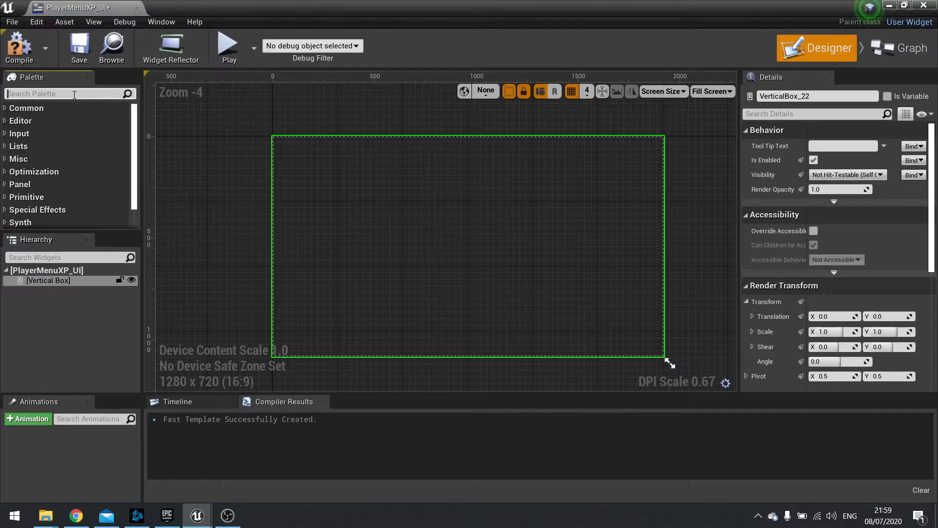
left_click(75, 93)
type("text")
left_click_drag(51, 132, 70, 280)
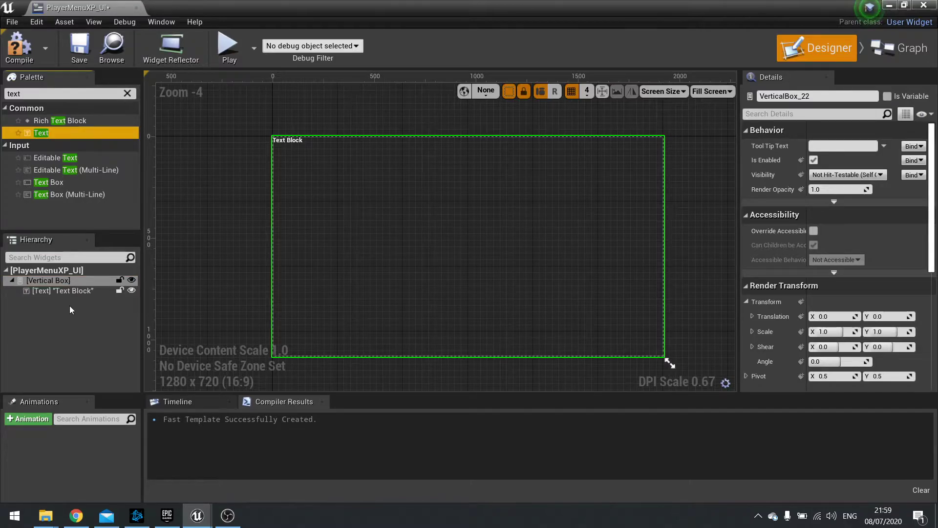
left_click(60, 290)
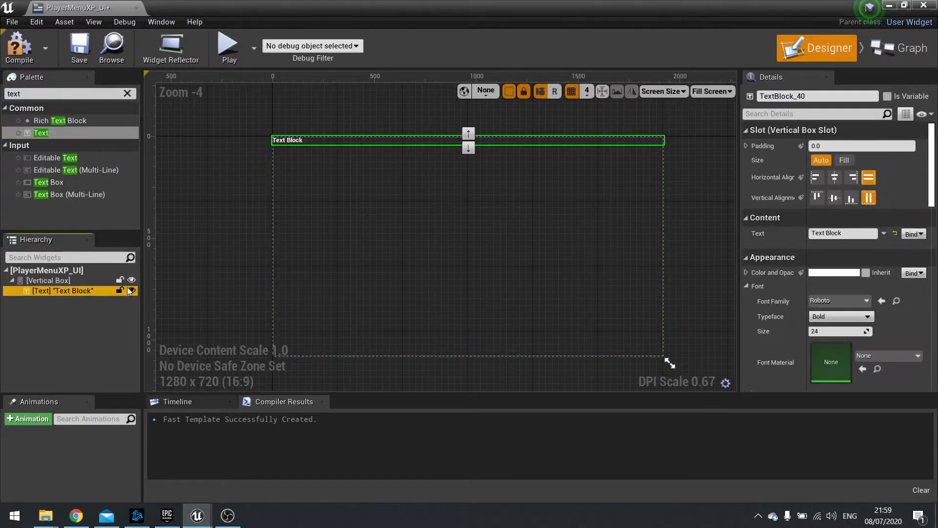
Set the text font to Momcake_Font Bold and compile the widget
left_click(840, 300)
left_click(796, 128)
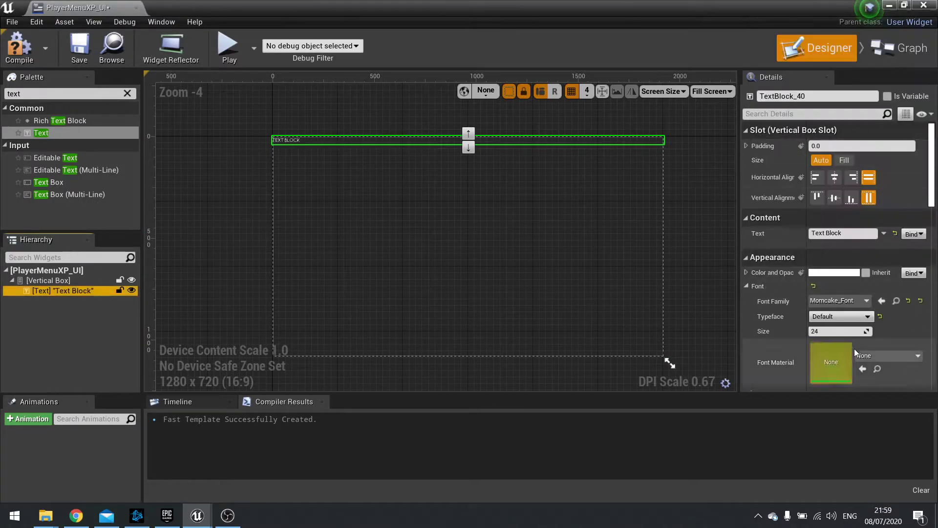
left_click(840, 317)
left_click(833, 326)
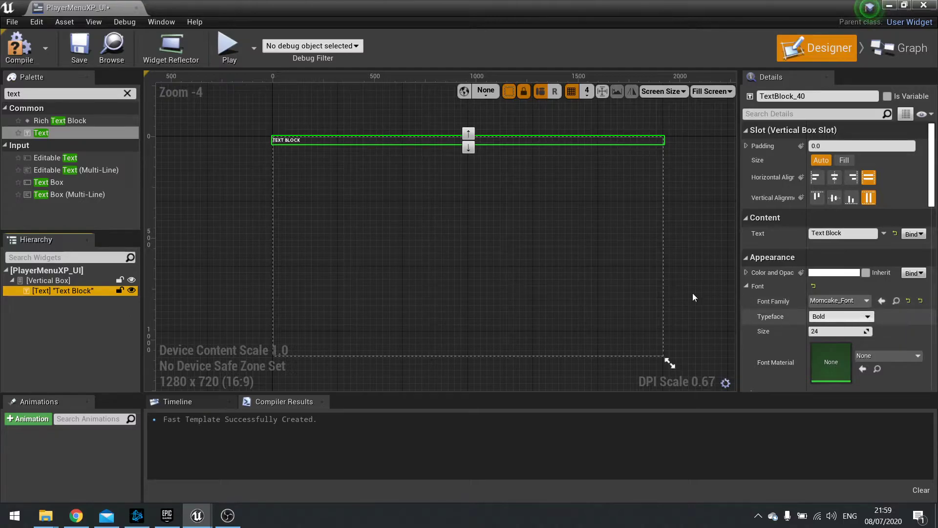
left_click(20, 48)
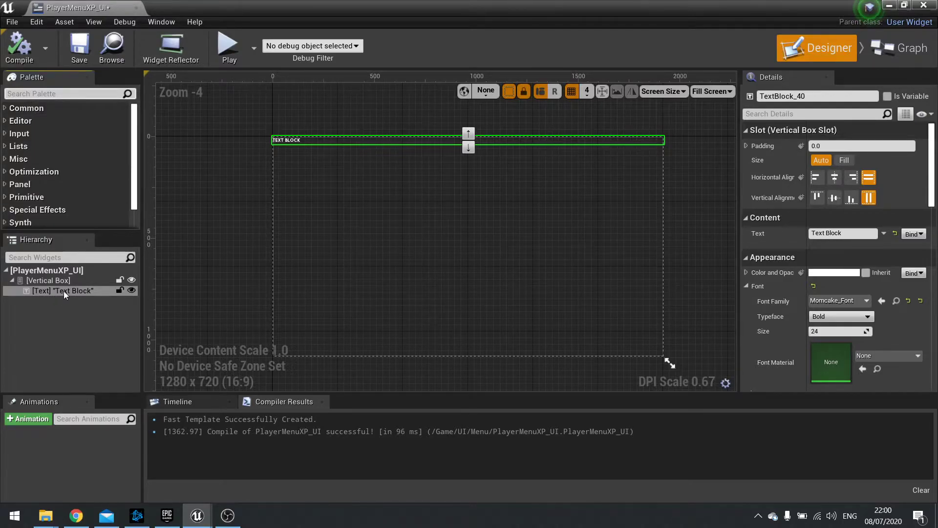
left_click(32, 93)
Add a Border below the Text Block in the Vertical Box
type("border")
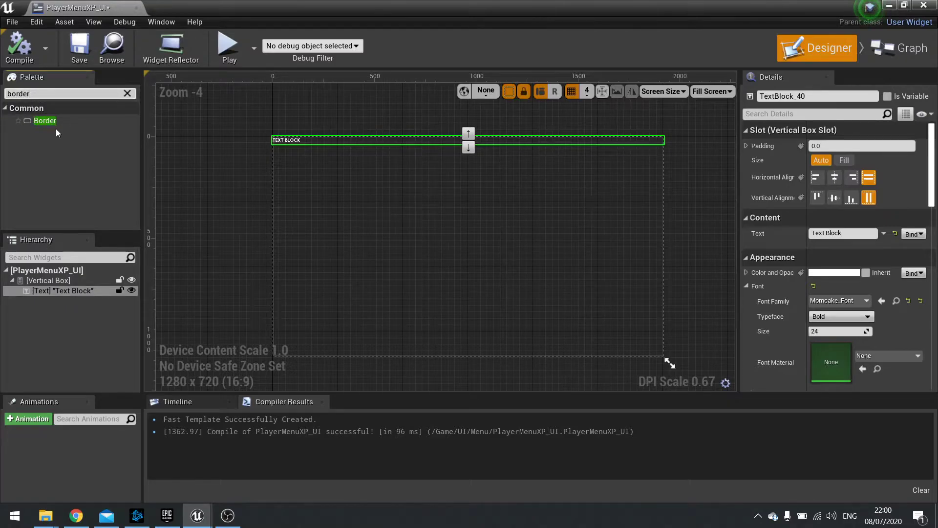
left_click(54, 122)
left_click_drag(50, 288, 51, 290)
left_click_drag(16, 119, 49, 280)
left_click(63, 300)
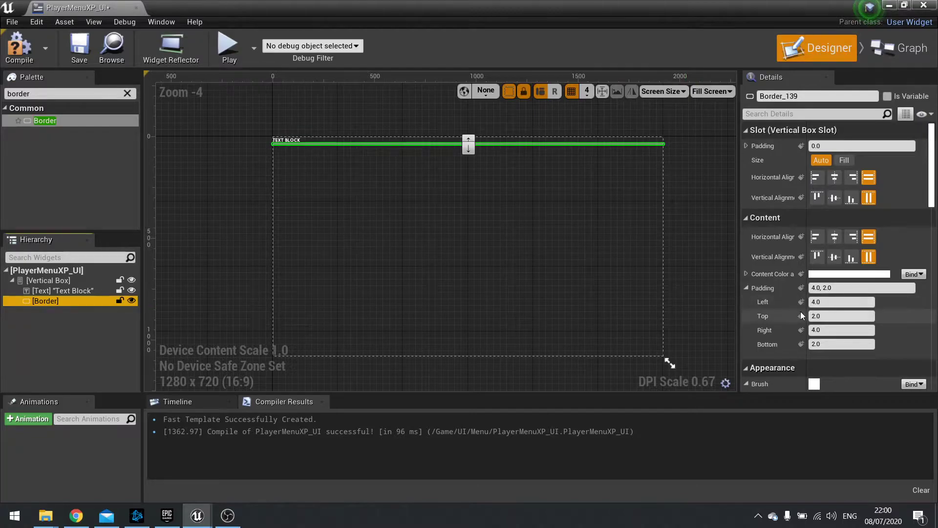
Set the Border's brush image to ProgressBarBorder_T and inspect the bar
scroll(779, 298, "down", 3)
scroll(778, 297, "down", 4)
left_click(881, 194)
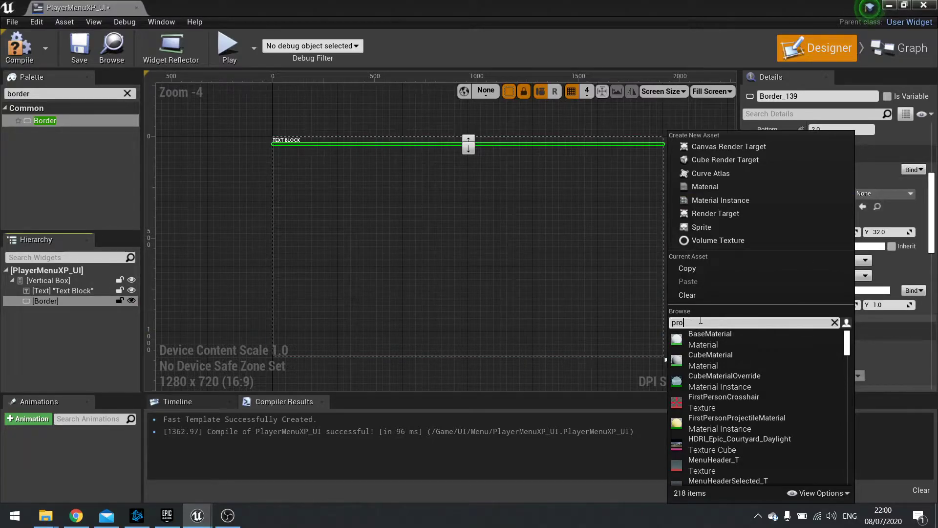
type("progress")
left_click(718, 335)
right_click_drag(398, 203, 432, 266)
scroll(390, 237, "up", 2)
right_click_drag(523, 243, 547, 226)
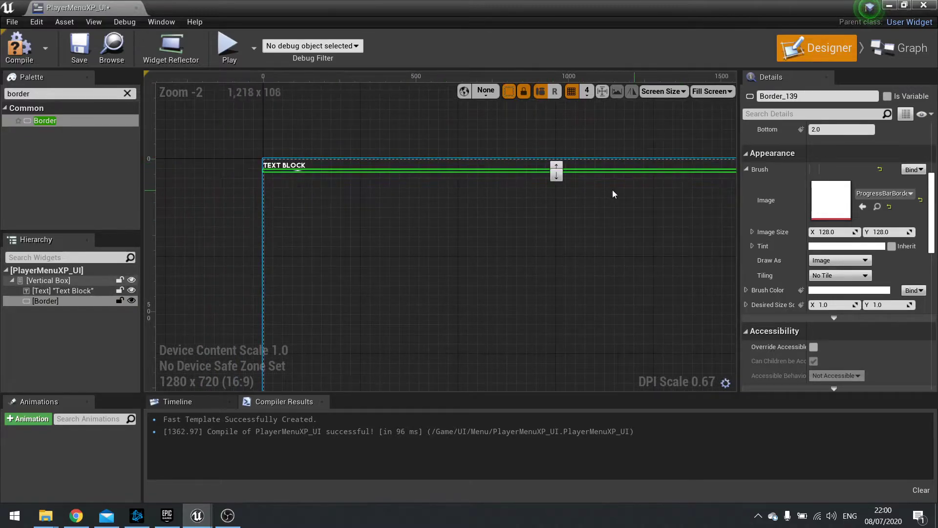
right_click_drag(435, 254, 254, 271)
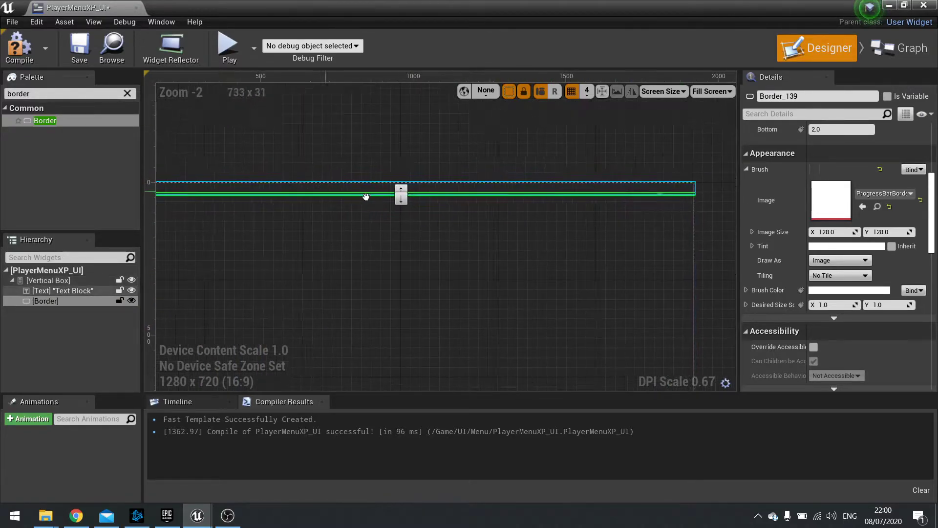
right_click_drag(380, 200, 416, 200)
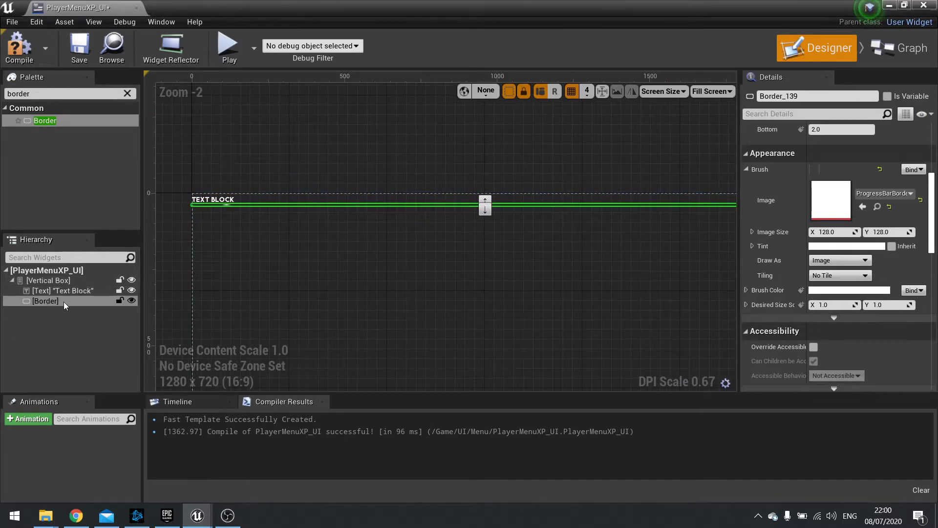
Wrap the Border in a Size Box
right_click(43, 301)
mouse_move(80, 421)
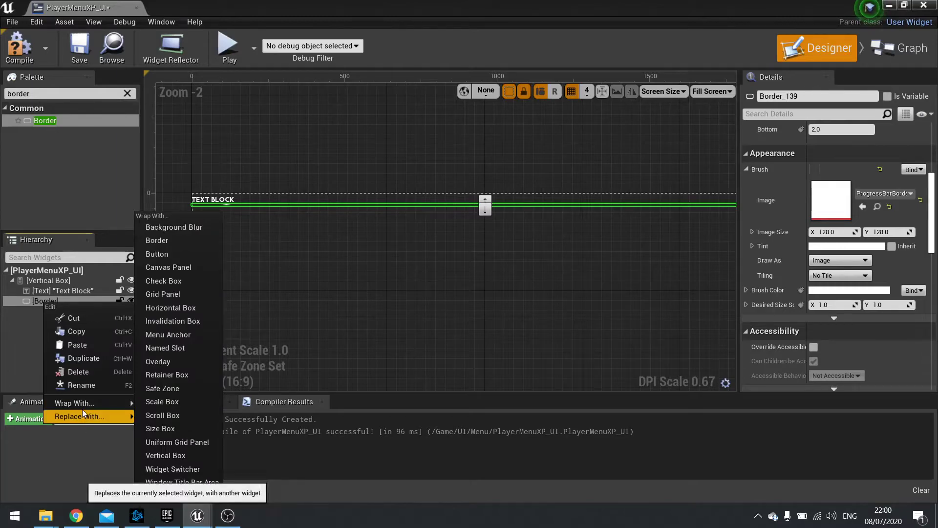
mouse_move(83, 404)
left_click(159, 427)
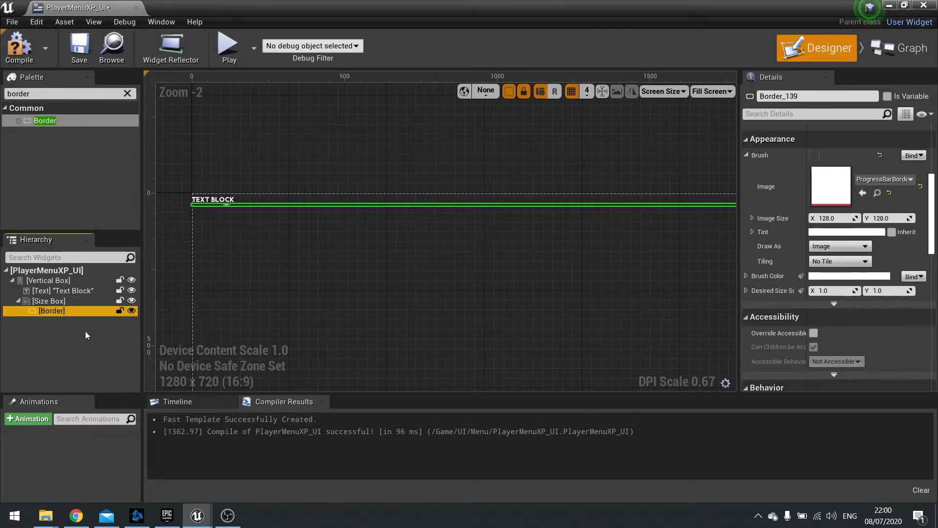
left_click(61, 301)
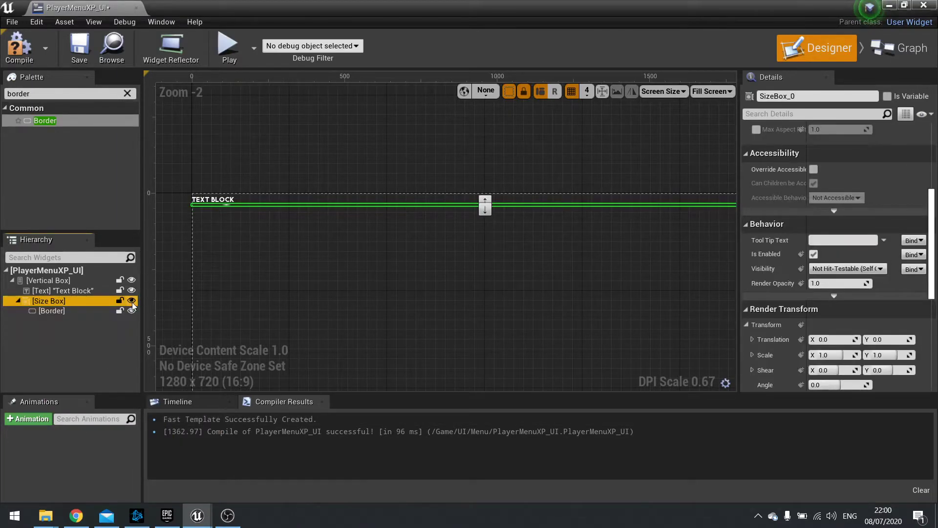
Give the Size Box a Height Override of 50 and enable Min Desired Width
scroll(791, 318, "up", 6)
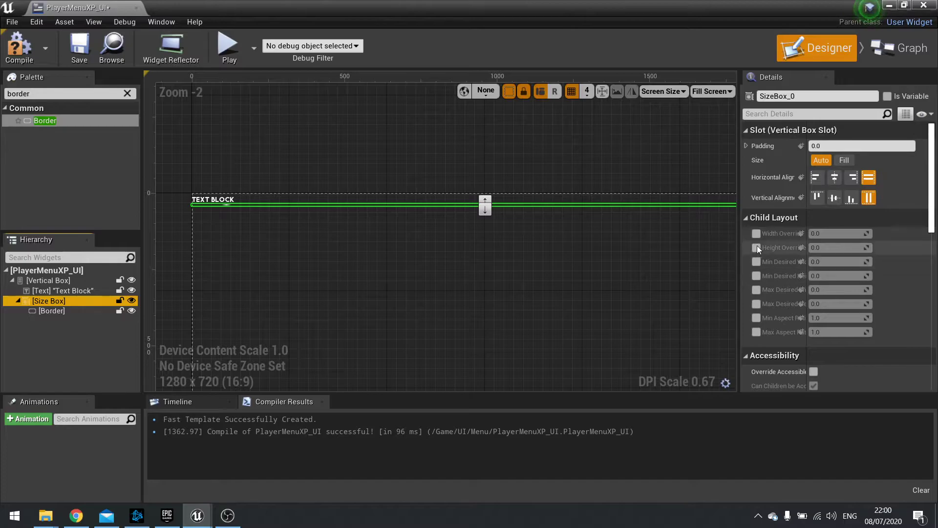
left_click(756, 247)
left_click(836, 247)
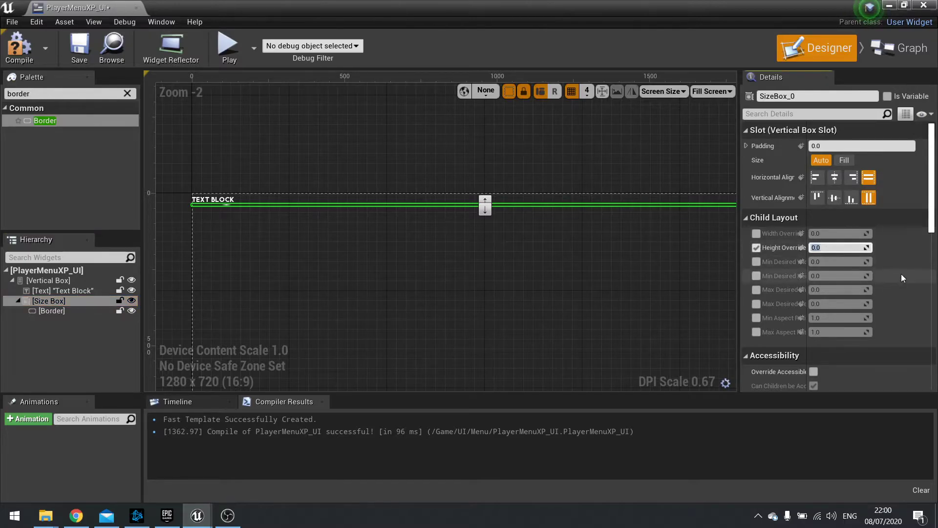
type("30")
key("Return")
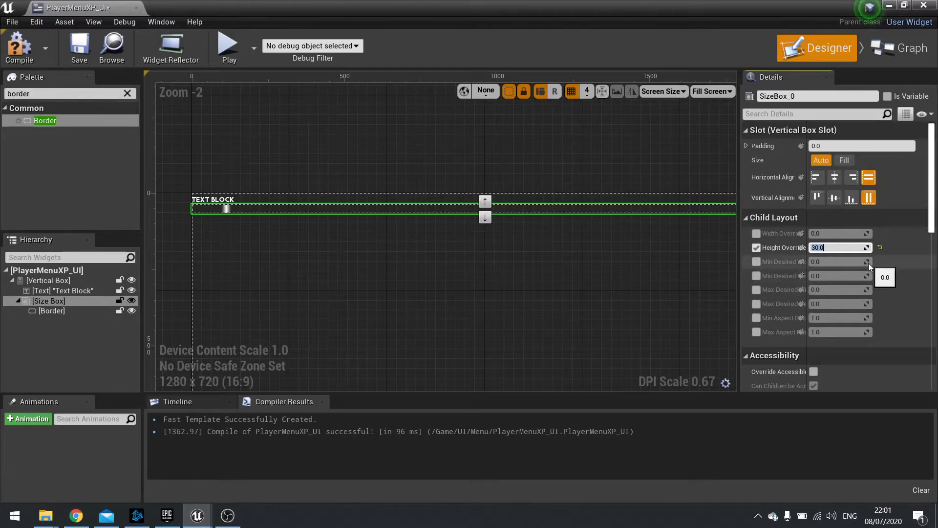
type("50")
key("Return")
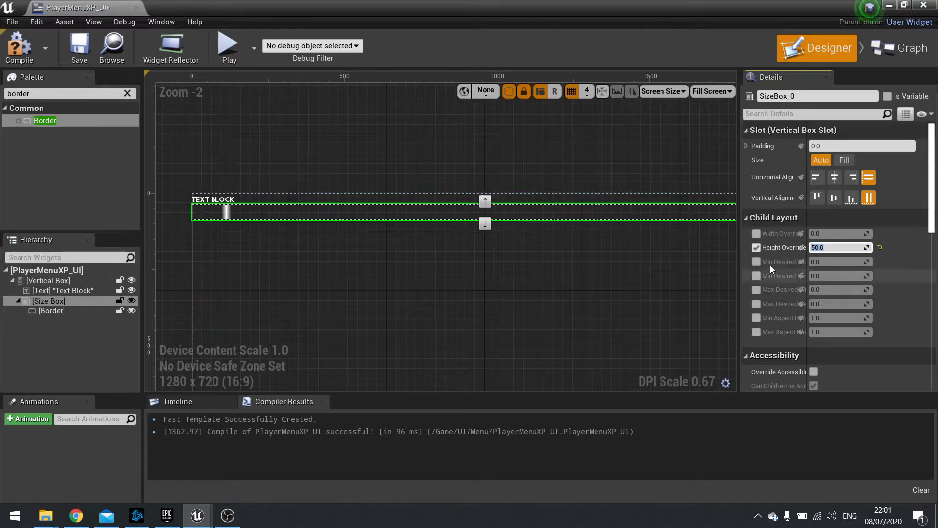
left_click_drag(805, 244, 843, 245)
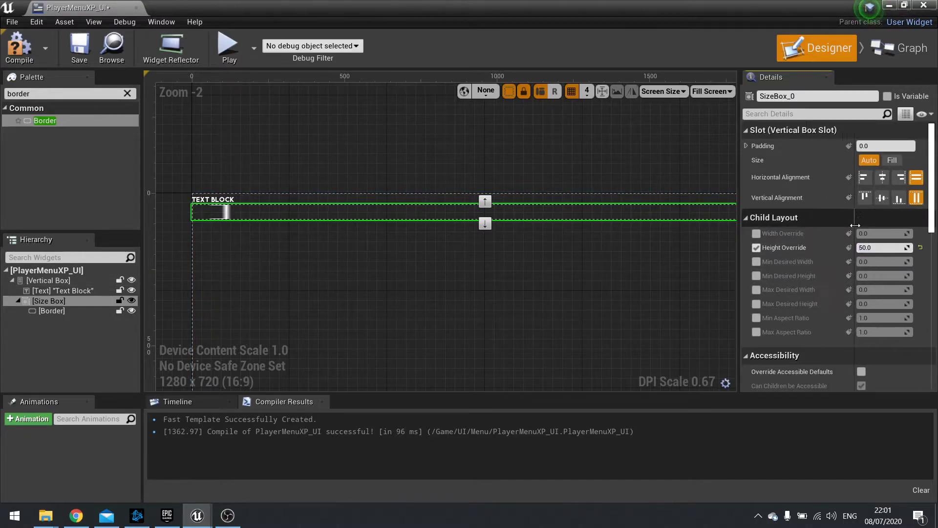
left_click(757, 261)
left_click(869, 262)
type("100")
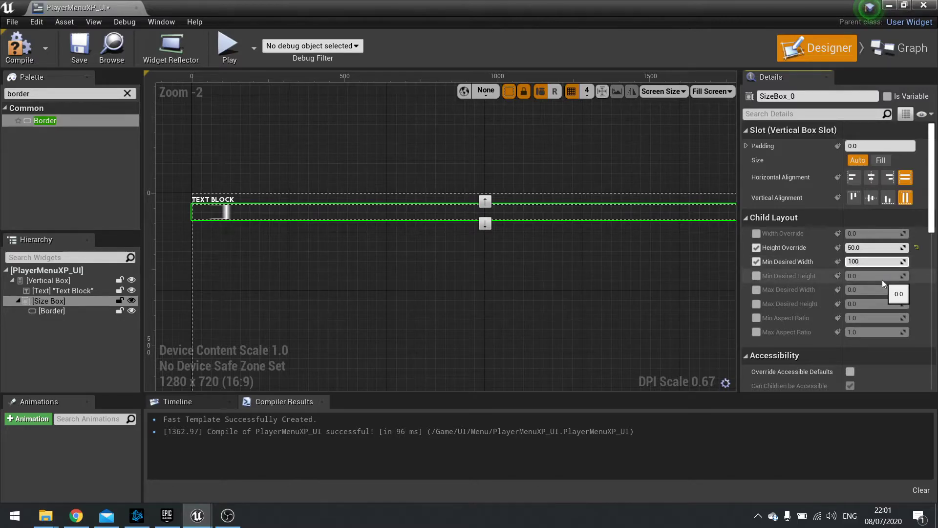
key("Return")
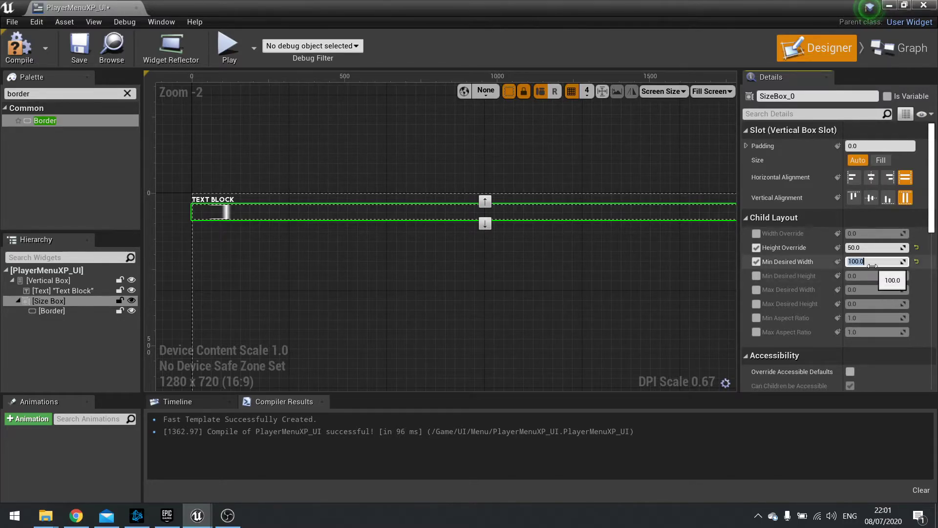
Preview the widget at Desired size and set Min Desired Width to 400
scroll(556, 272, "down", 2)
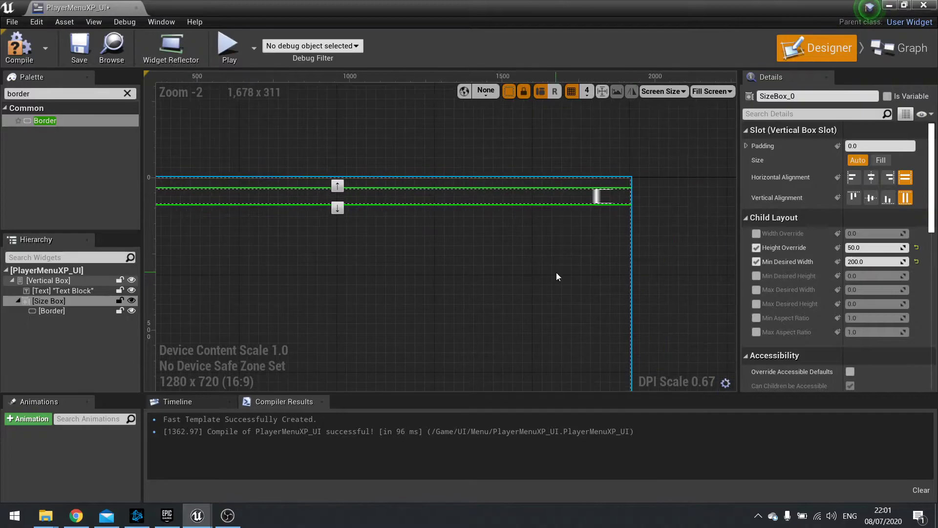
right_click_drag(545, 256, 558, 230)
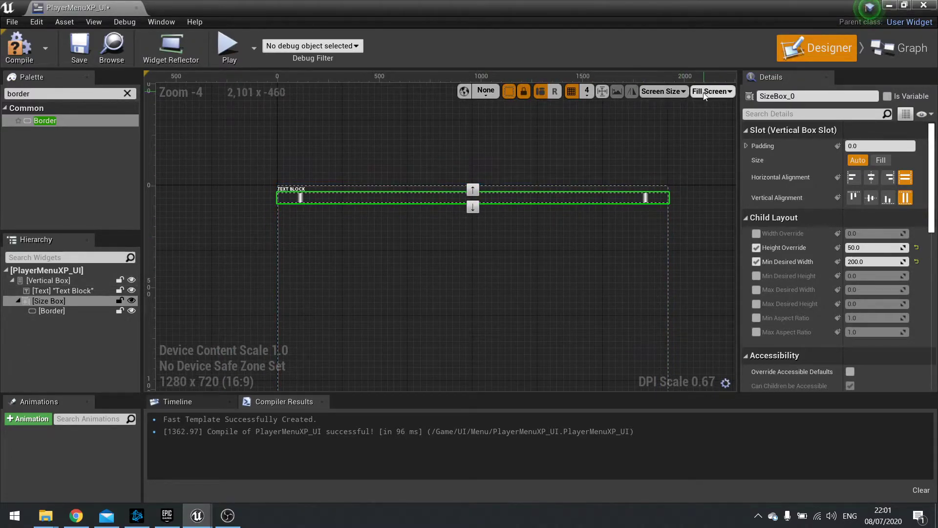
left_click(728, 94)
left_click(719, 142)
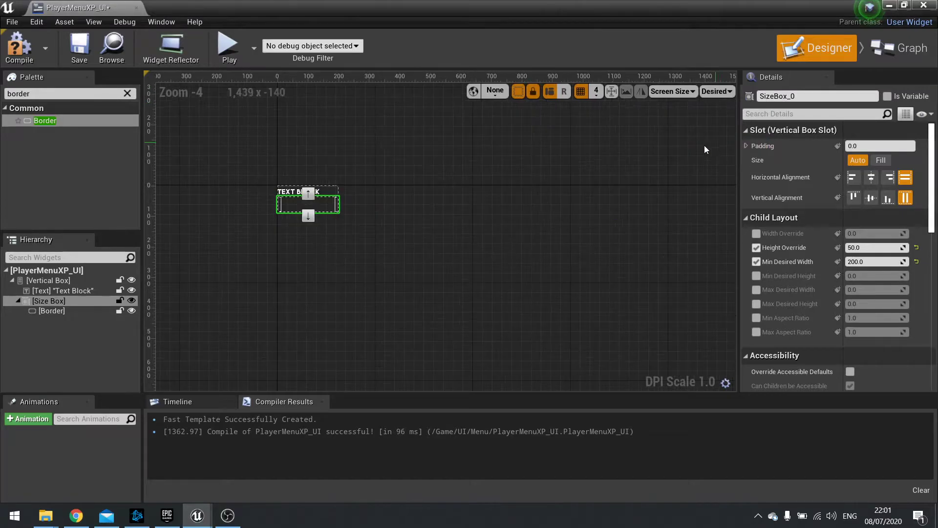
scroll(543, 251, "up", 3)
right_click_drag(483, 254, 430, 213)
scroll(429, 213, "up", 2)
right_click_drag(561, 308, 465, 213)
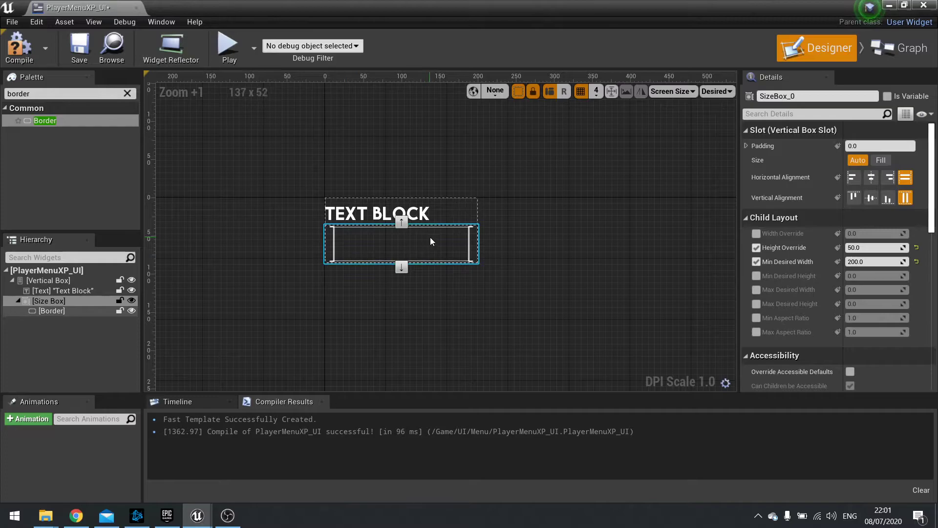
left_click(881, 263)
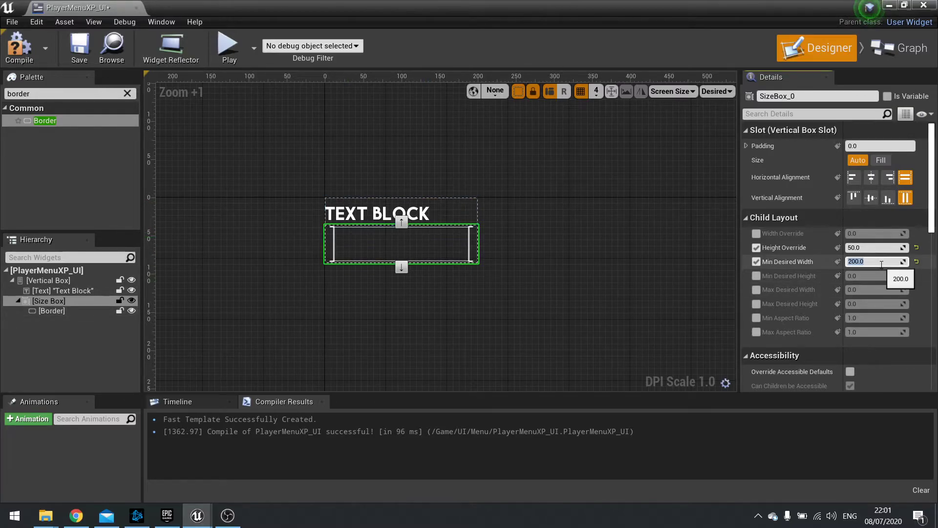
key("Return")
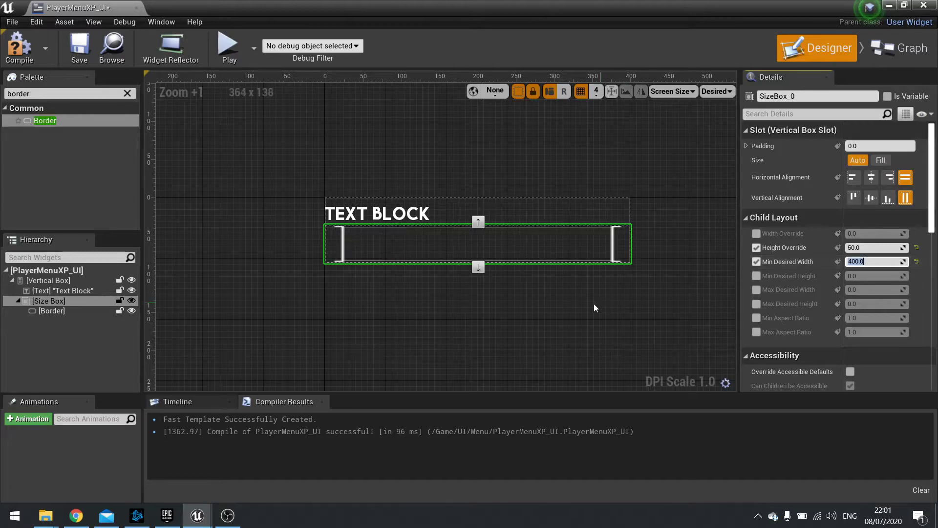
Set the Border brush to draw as Box with a 0.2 margin on all sides
left_click(65, 313)
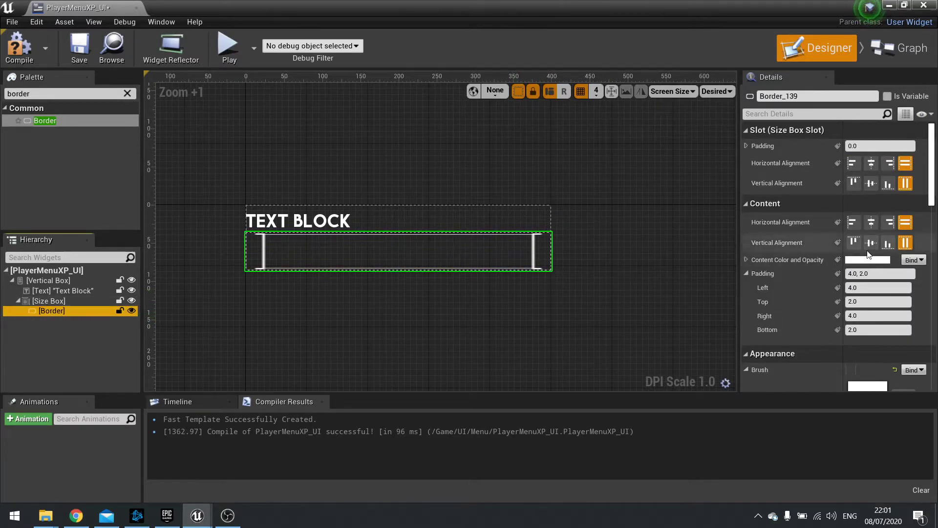
scroll(801, 274, "down", 1)
scroll(801, 274, "down", 5)
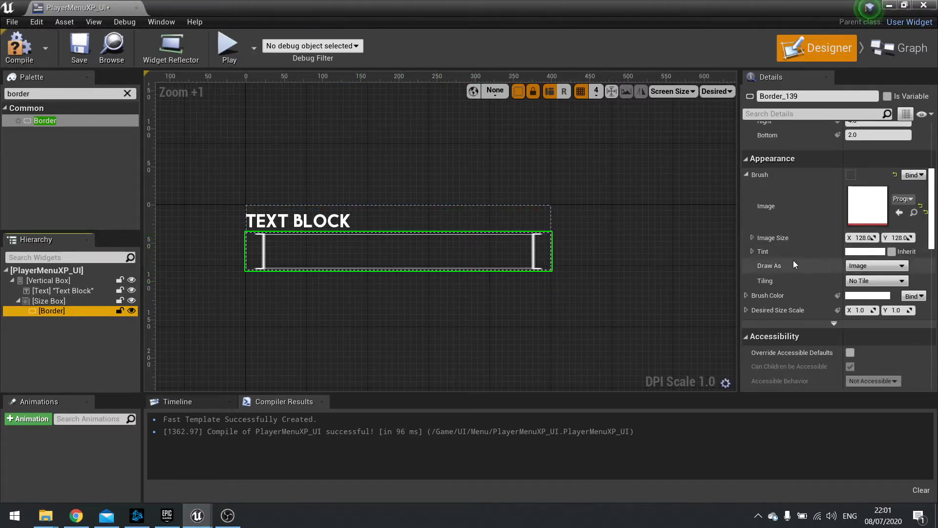
left_click(868, 268)
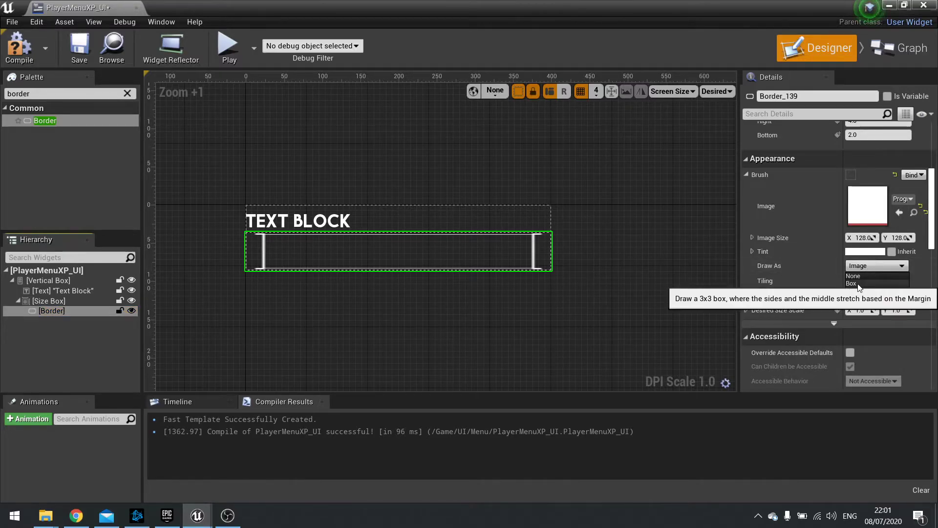
left_click(852, 283)
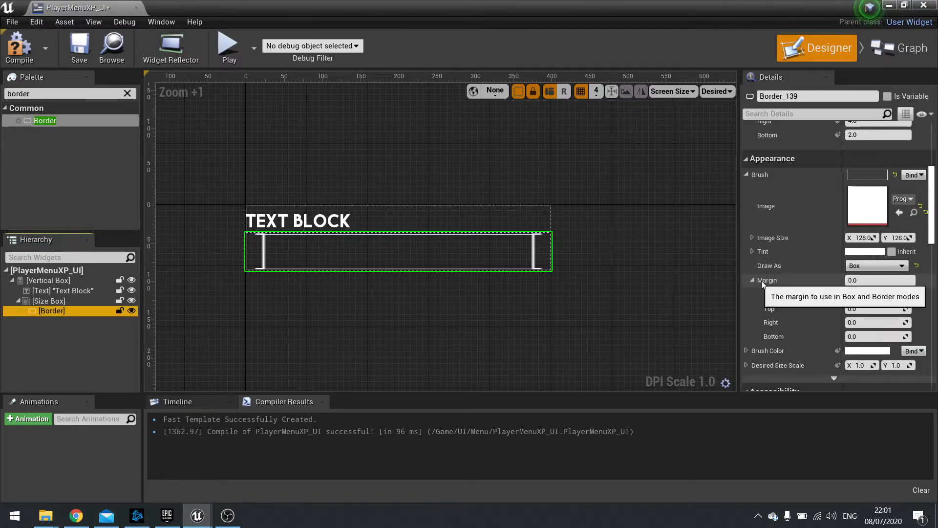
scroll(835, 276, "down", 2)
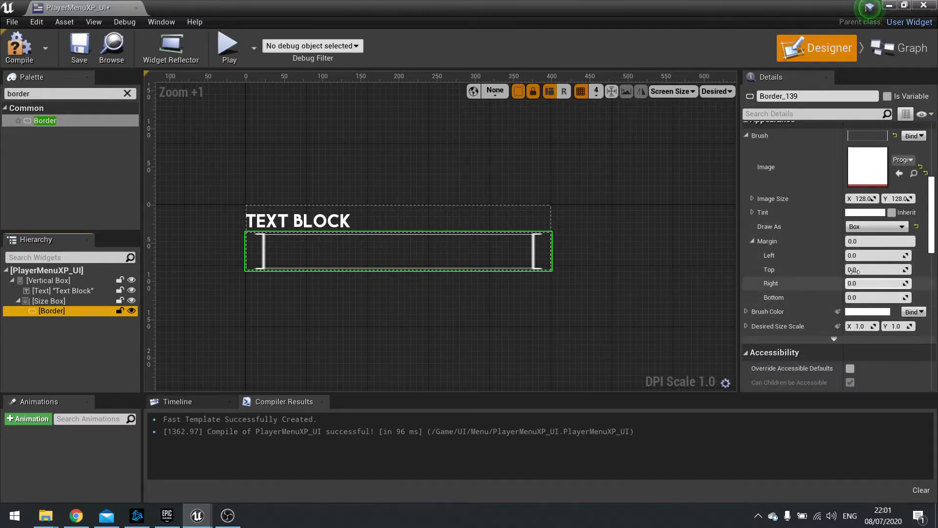
left_click(872, 241)
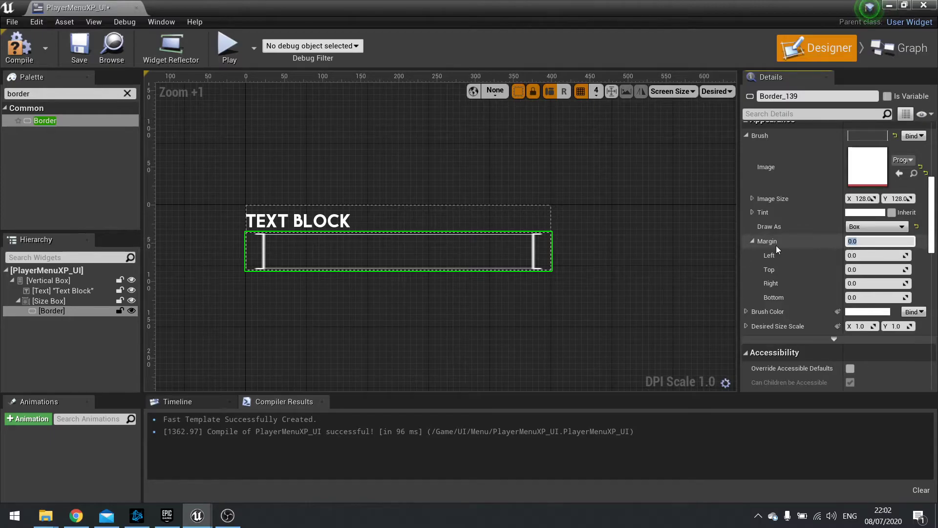
type("0")
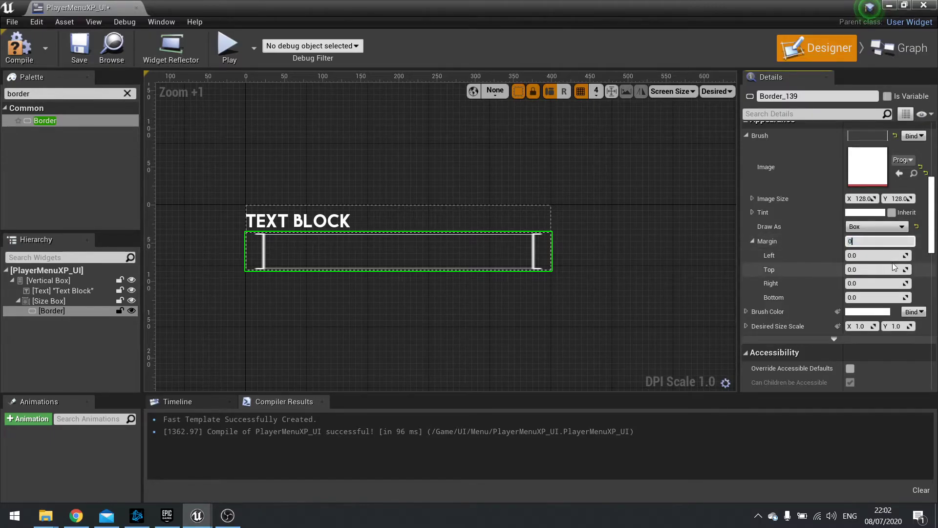
type(".2")
key("Return")
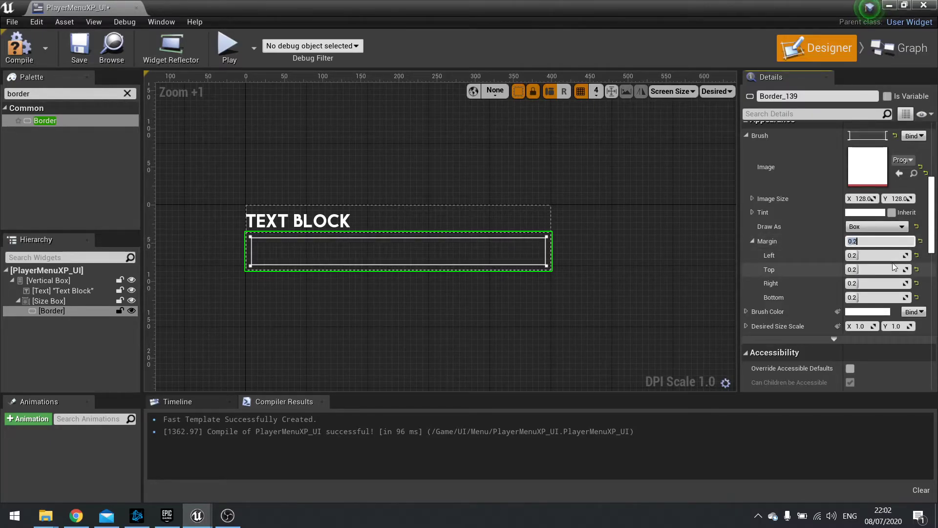
left_click(513, 222)
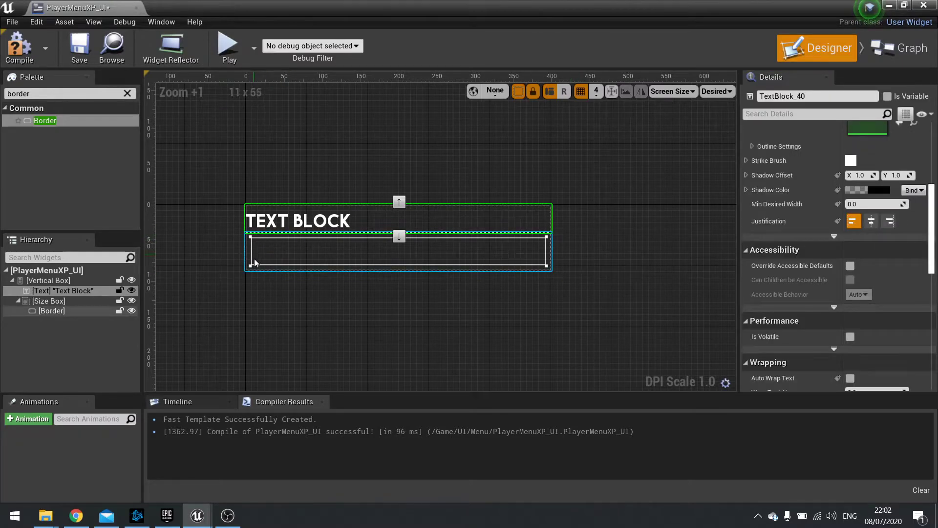
left_click(273, 253)
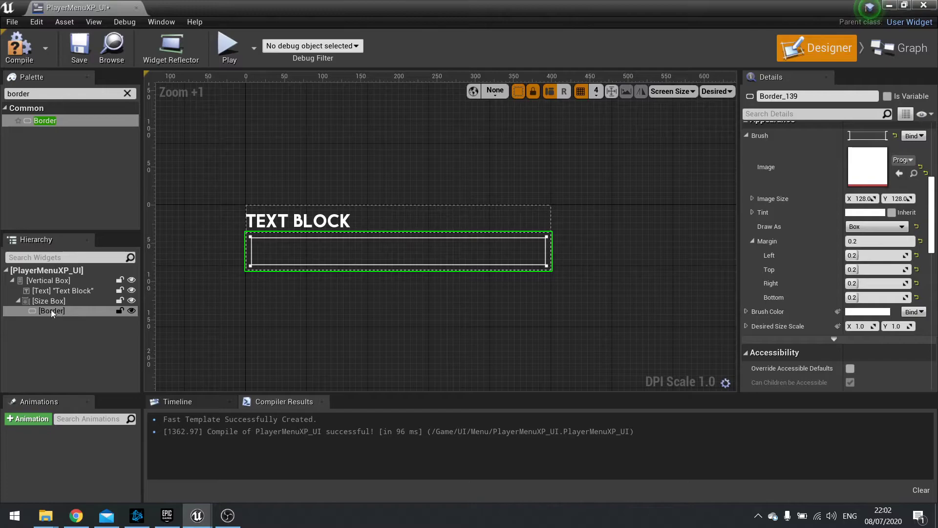
Place a Progress Bar inside the Border
left_click(127, 94)
type("progress")
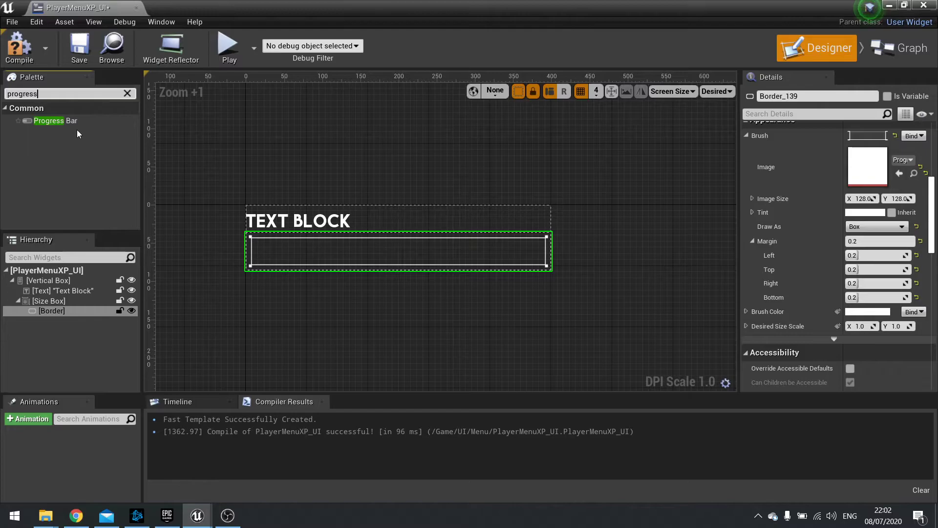
left_click_drag(59, 120, 54, 312)
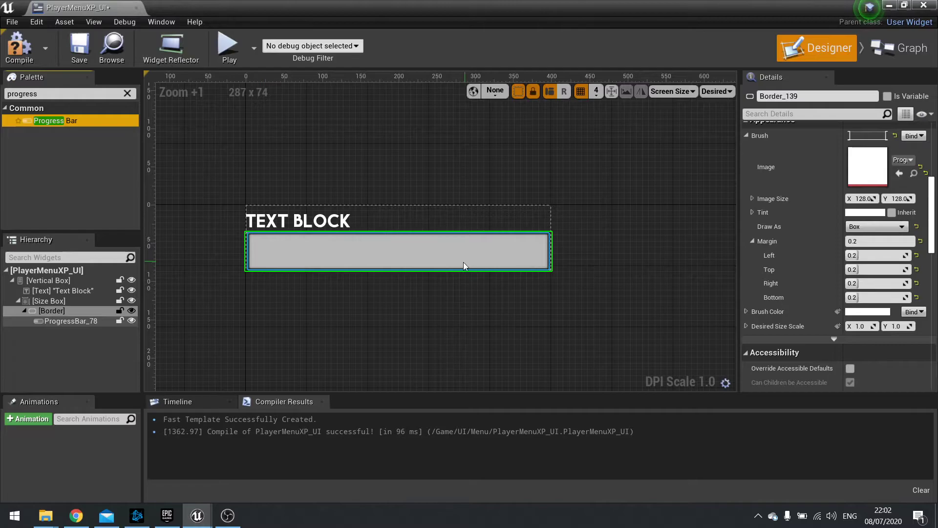
Set the Border's padding to 13 on every side
left_click(52, 310)
scroll(819, 301, "up", 5)
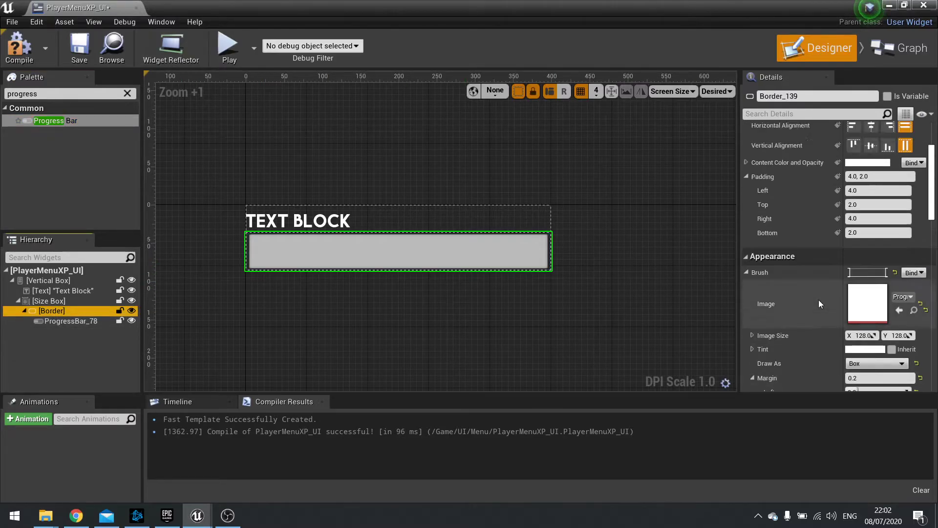
scroll(818, 302, "down", 2)
scroll(818, 301, "up", 2)
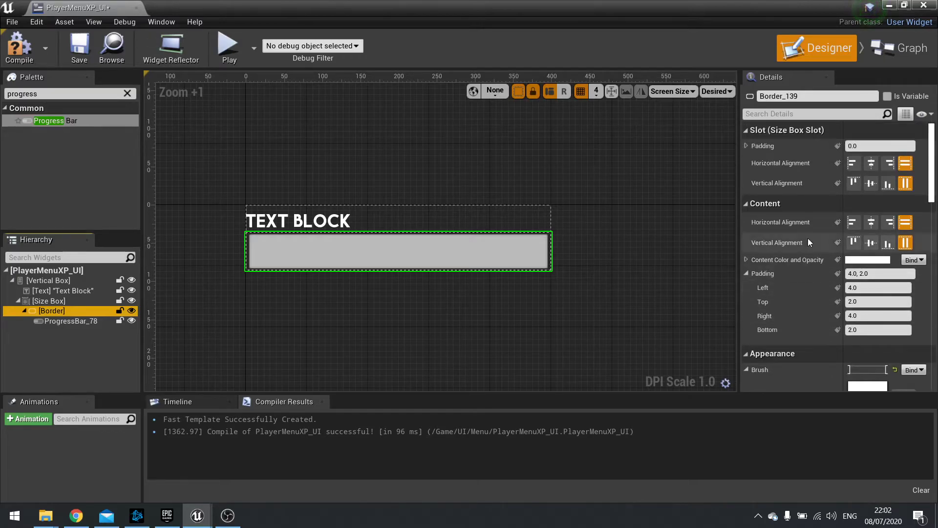
left_click(860, 273)
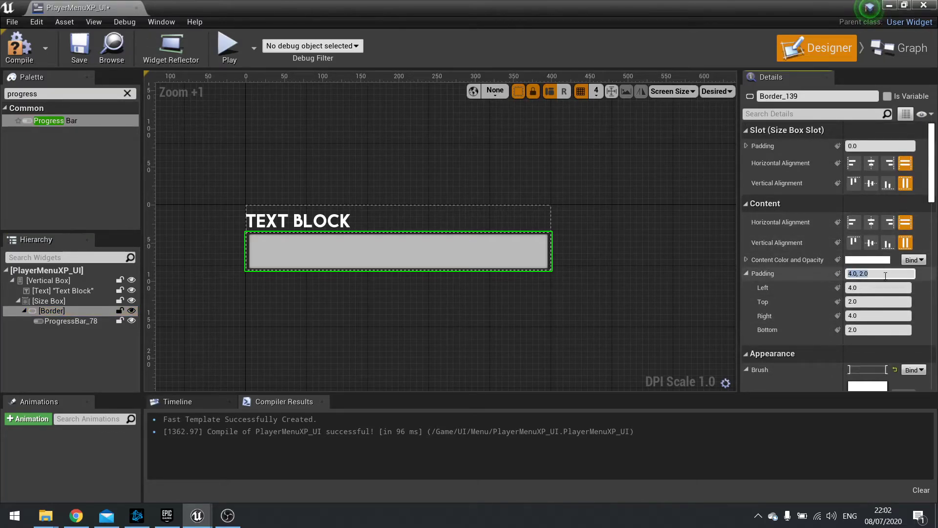
type("10")
key("Return")
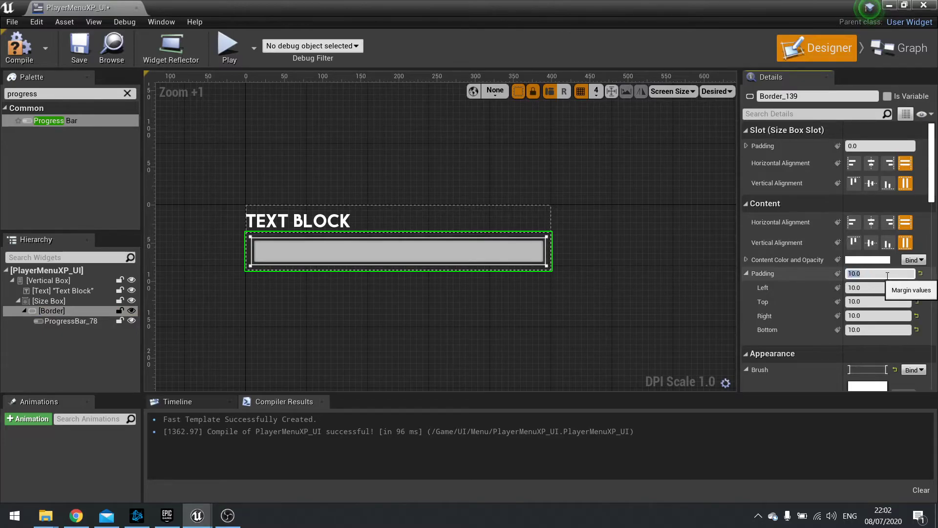
scroll(351, 301, "up", 2)
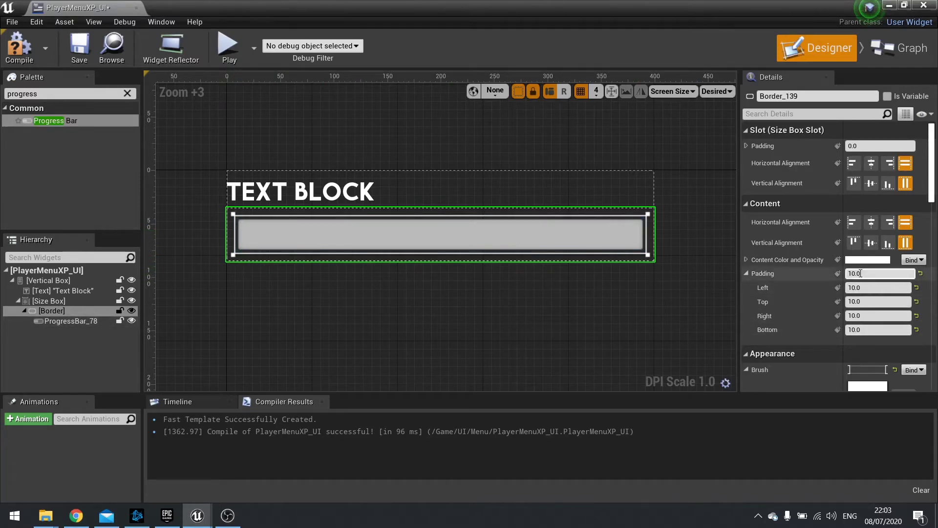
left_click(860, 272)
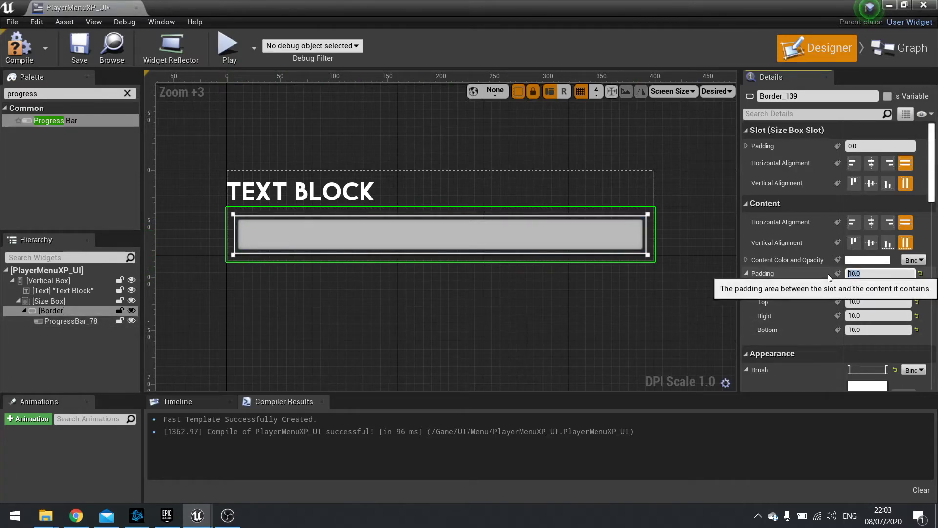
type("13")
key("Return")
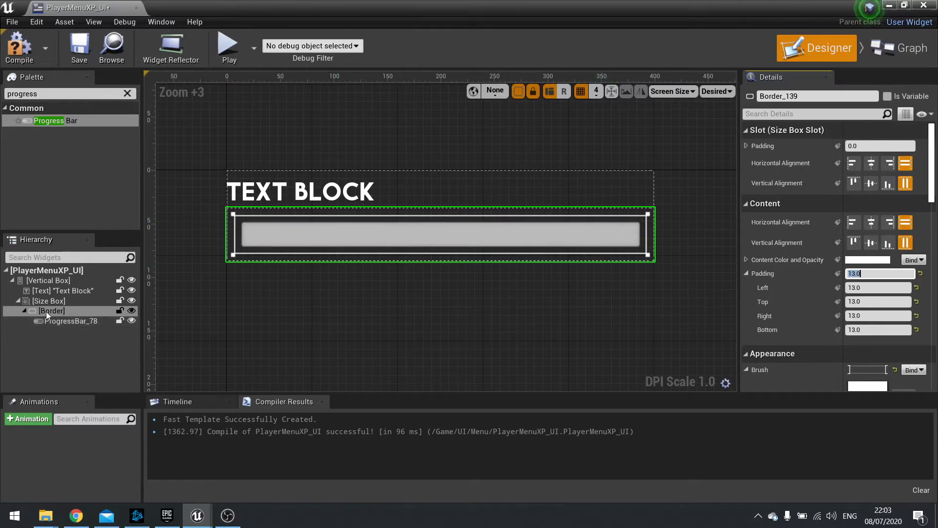
Drag ProgressBar_78's Percent to about 0.59 to preview a partly filled bar
left_click(59, 321)
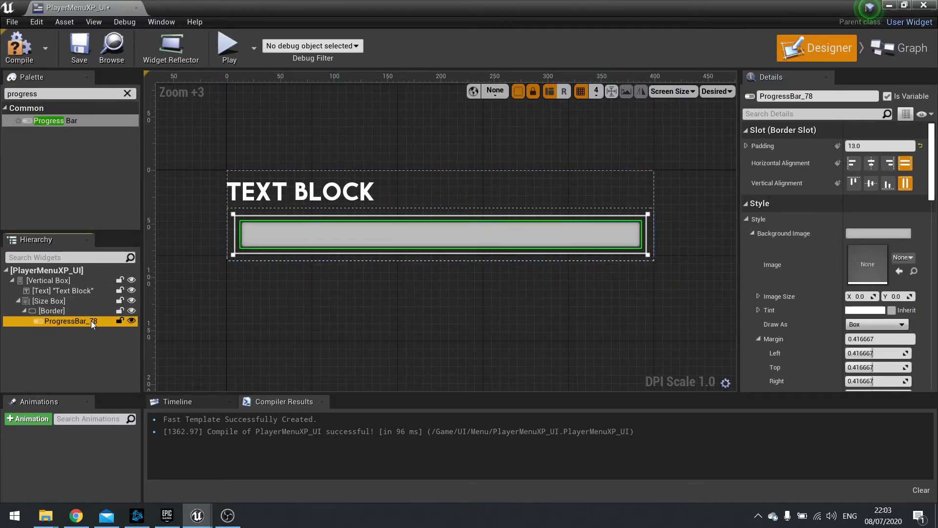
scroll(811, 315, "down", 5)
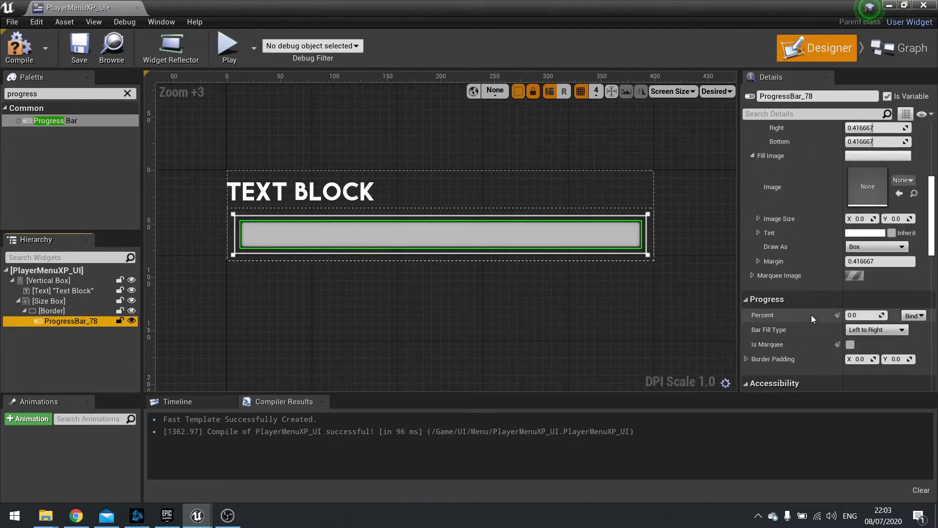
scroll(811, 315, "down", 5)
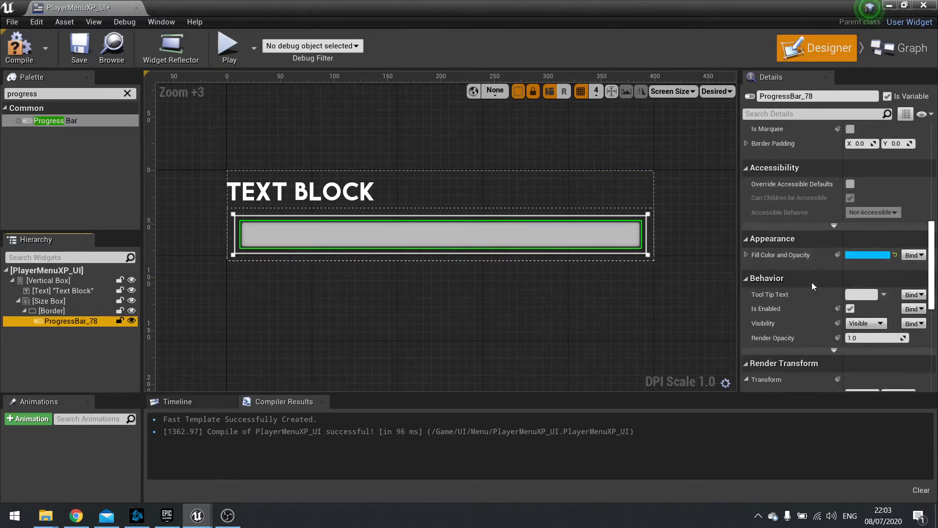
scroll(811, 282, "up", 3)
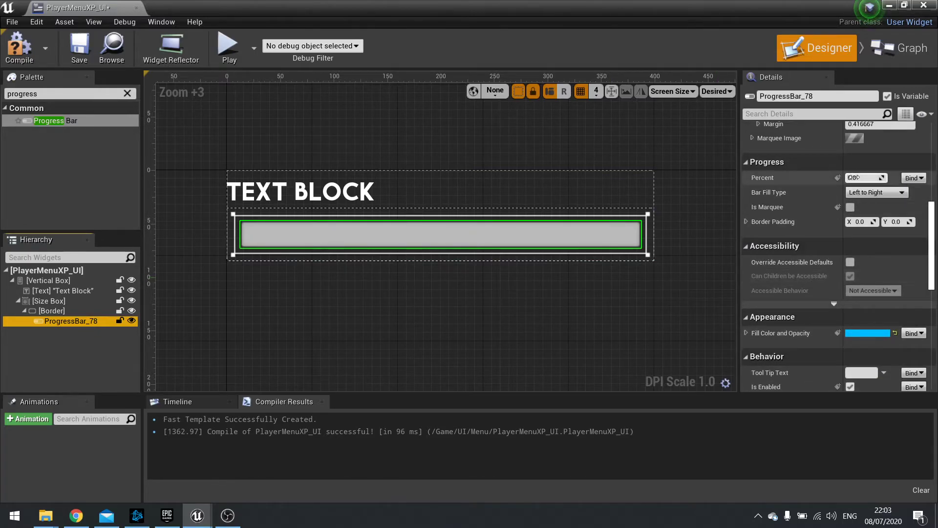
left_click_drag(853, 177, 882, 177)
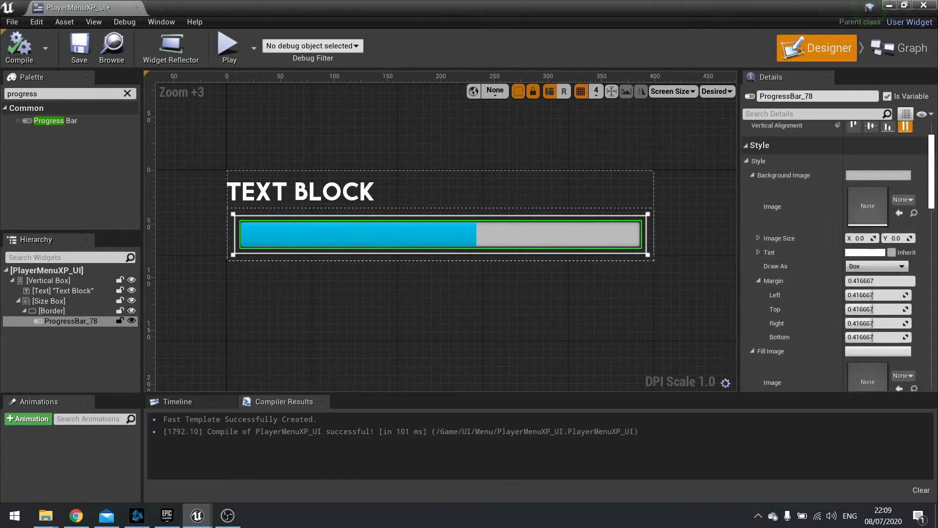
Import ProgressBarFill_T from File Explorer into Textures, then return to the UI folder
left_click(892, 8)
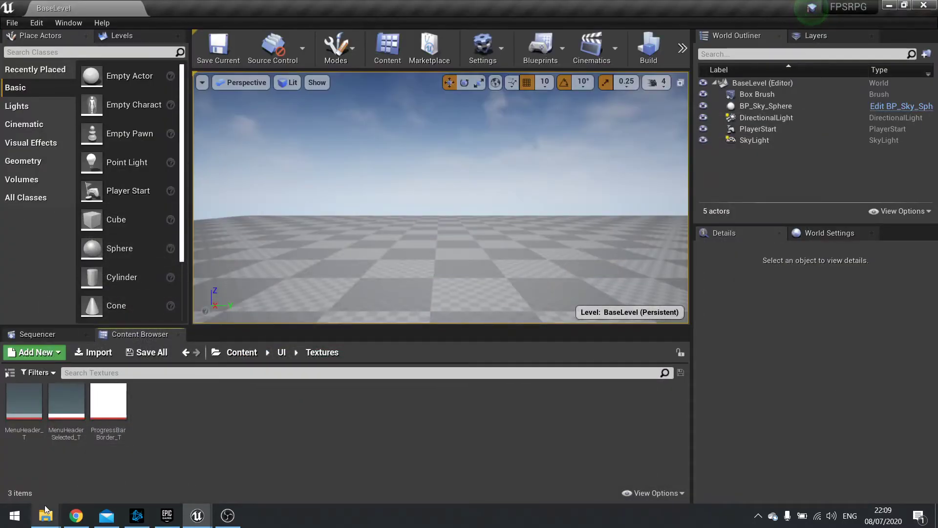
mouse_move(46, 513)
left_click(141, 464)
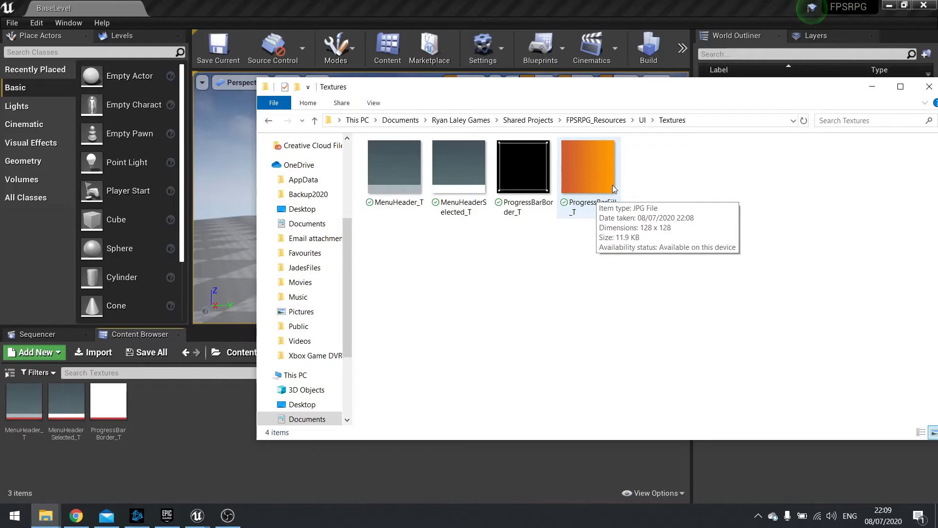
left_click_drag(600, 178, 174, 423)
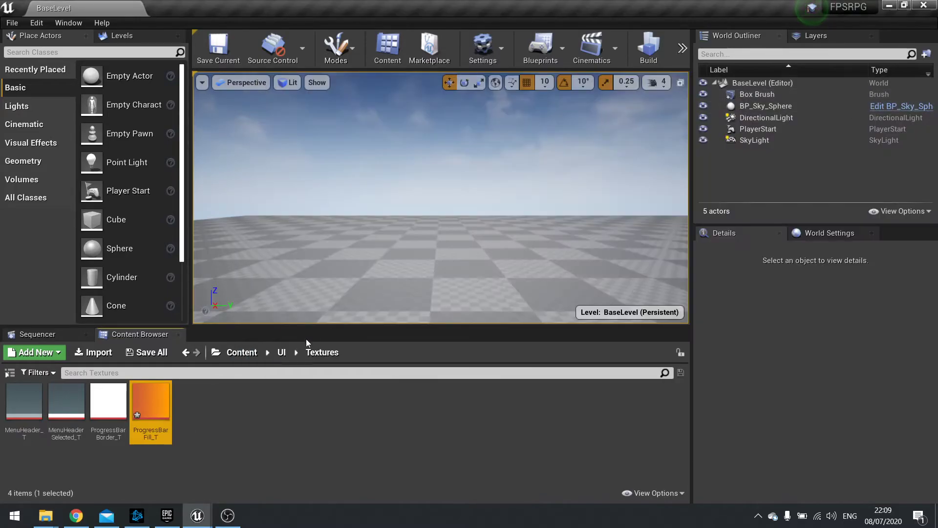
left_click(282, 352)
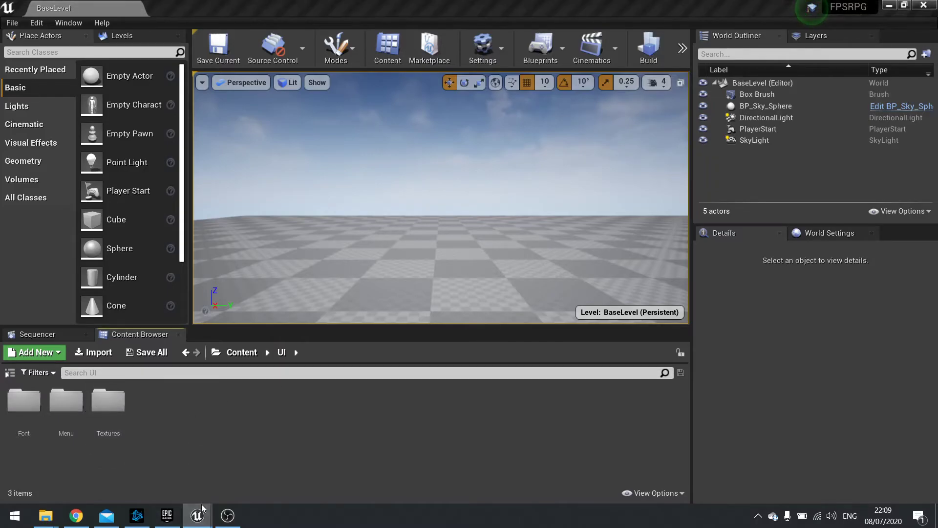
Set the progress bar's fill image to the orange ProgressBarFill_T texture
mouse_move(201, 508)
left_click(257, 462)
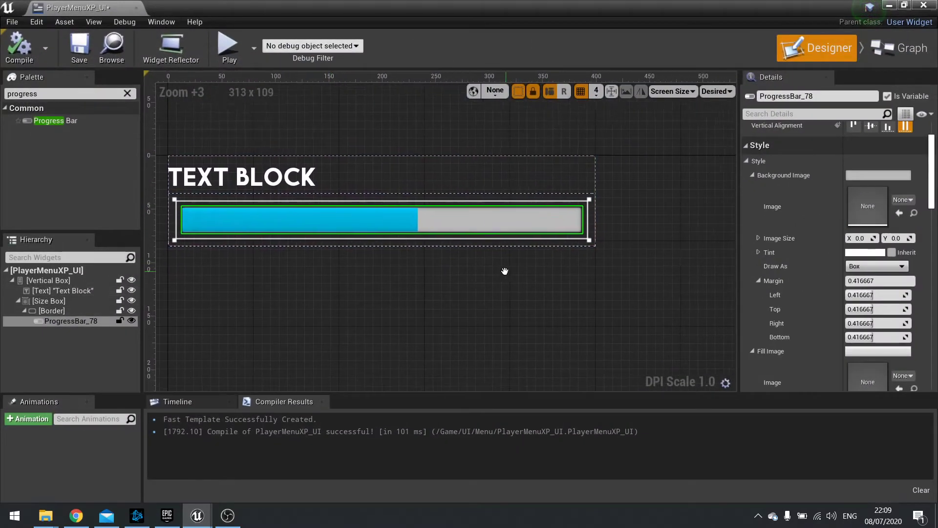
scroll(798, 263, "down", 4)
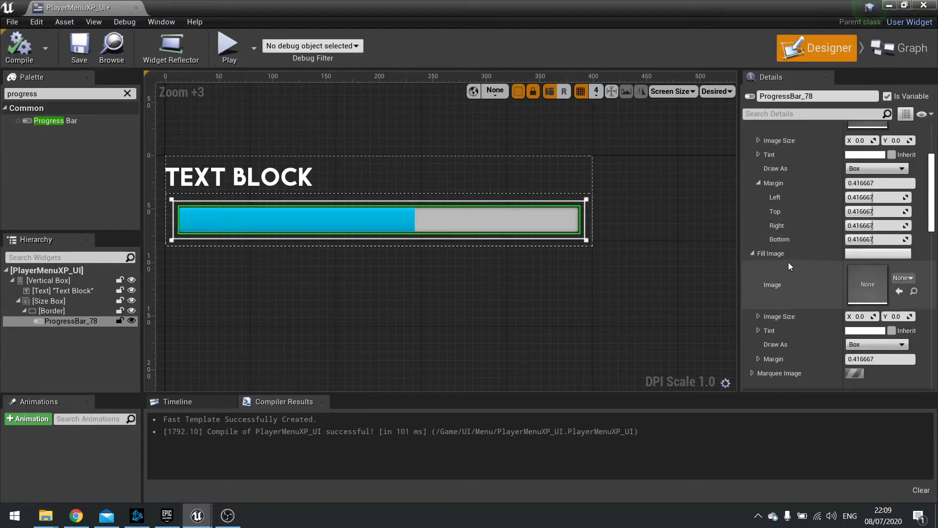
left_click(902, 278)
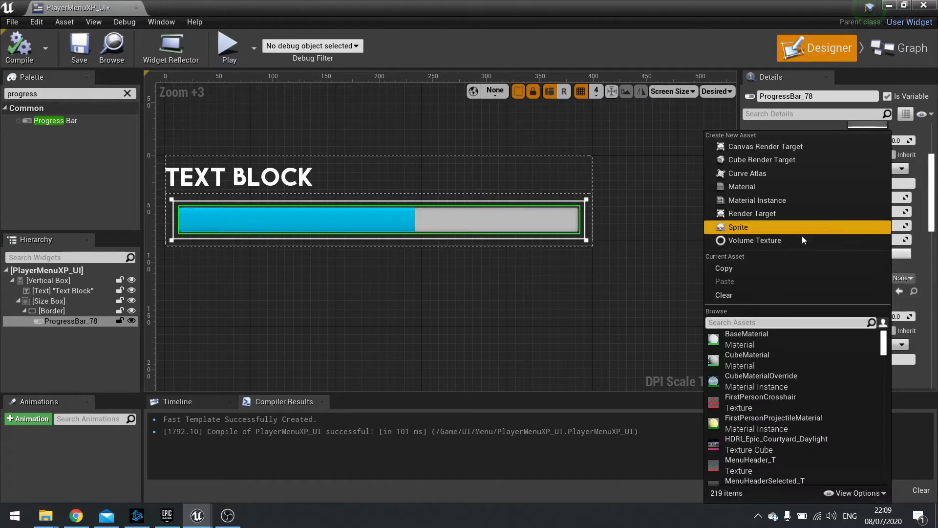
left_click(774, 323)
type("progress")
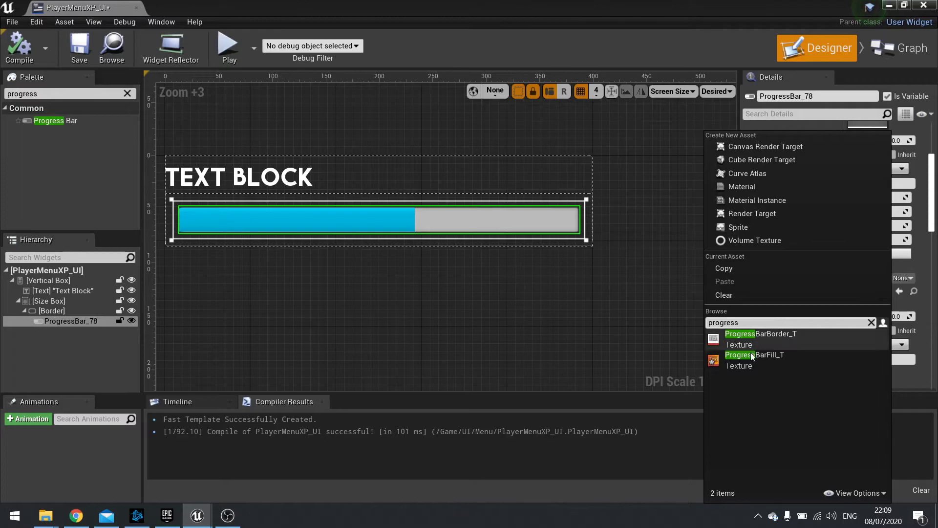
left_click(749, 354)
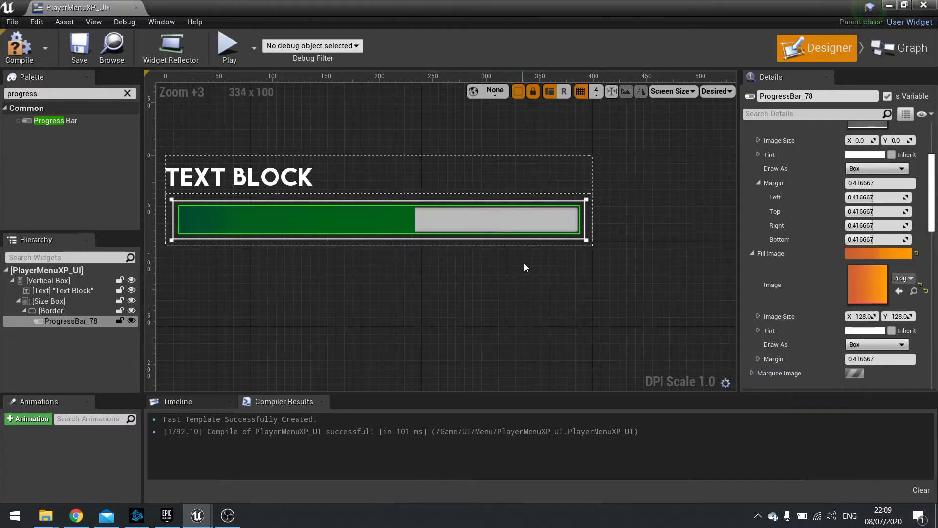
Reset the fill colour to white and set the background to draw as None
scroll(776, 303, "down", 10)
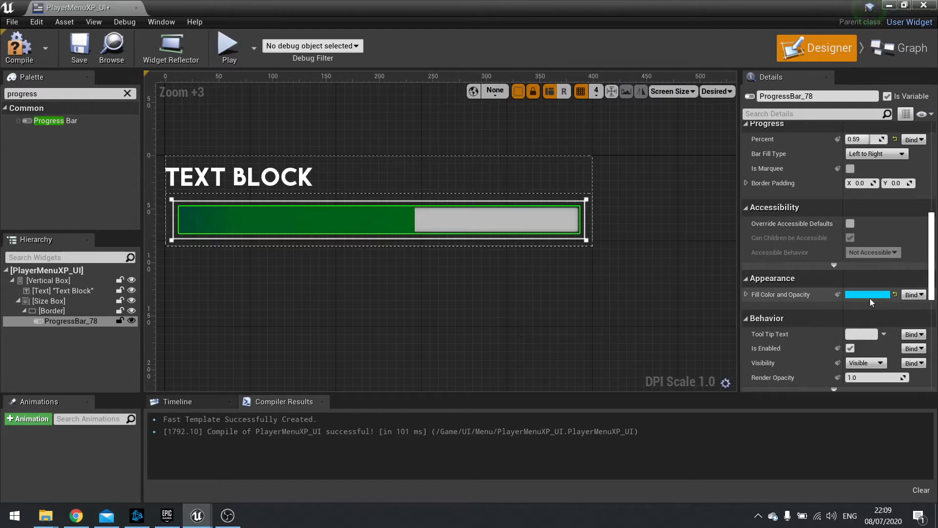
scroll(865, 205, "up", 4)
scroll(867, 229, "down", 5)
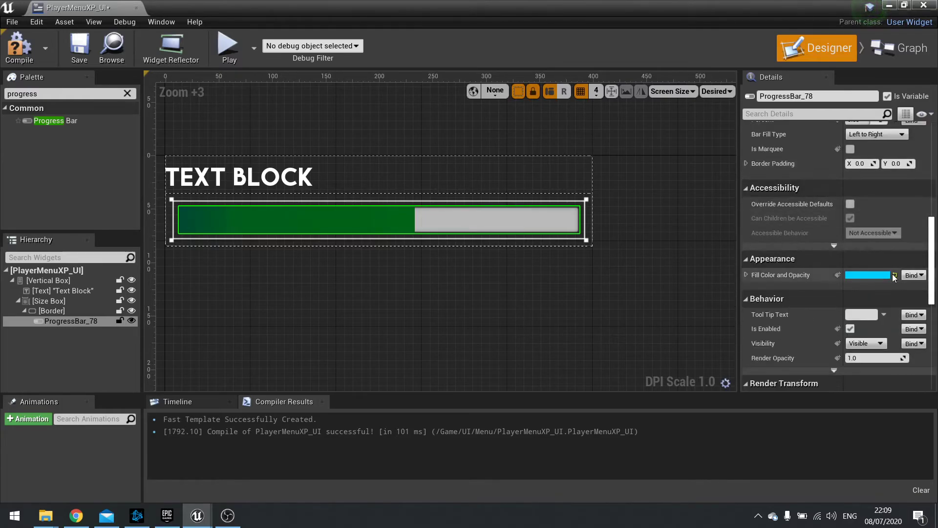
left_click(895, 276)
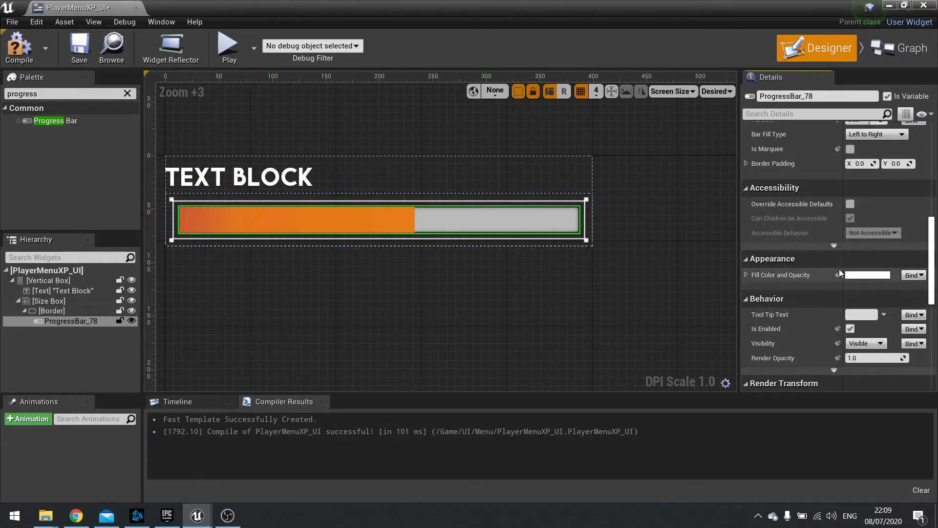
scroll(838, 270, "up", 10)
scroll(838, 268, "up", 8)
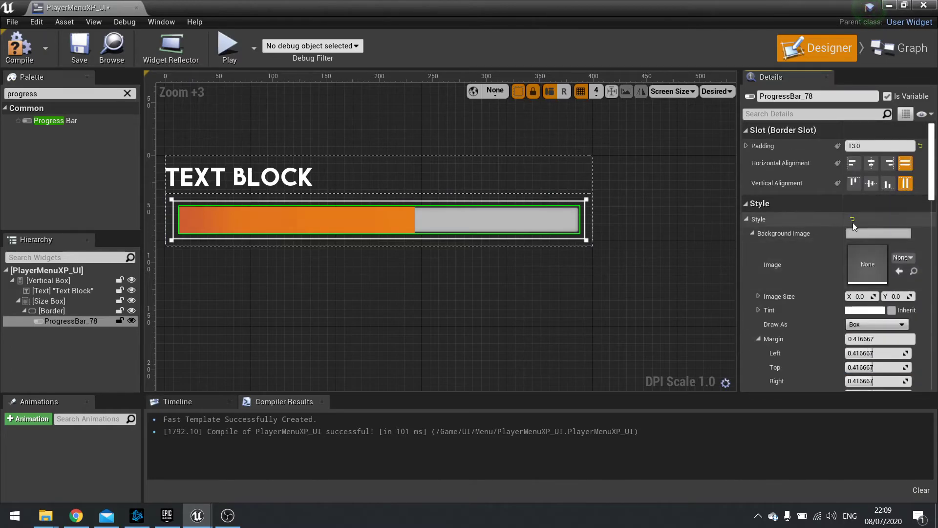
left_click(866, 325)
left_click(864, 334)
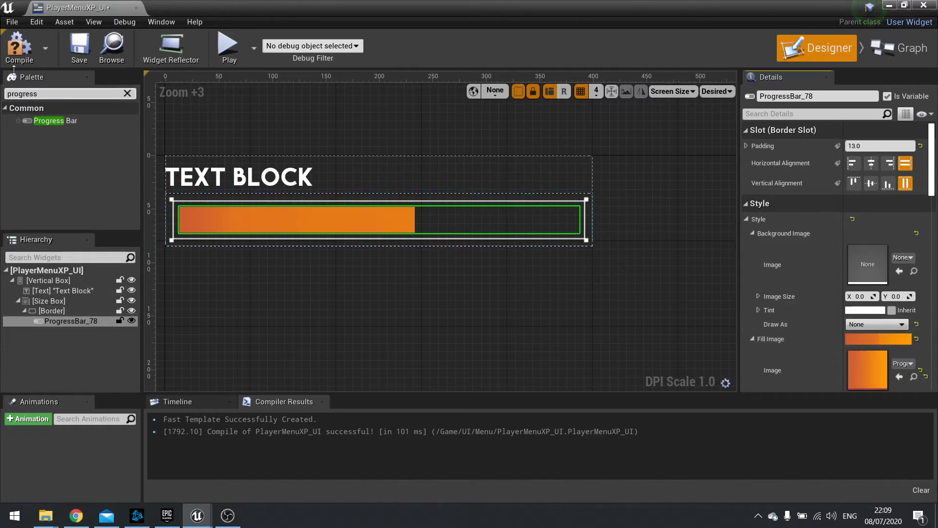
Recompile the XP widget and give the text block a left padding of 13
left_click(18, 46)
right_click_drag(284, 277, 371, 276)
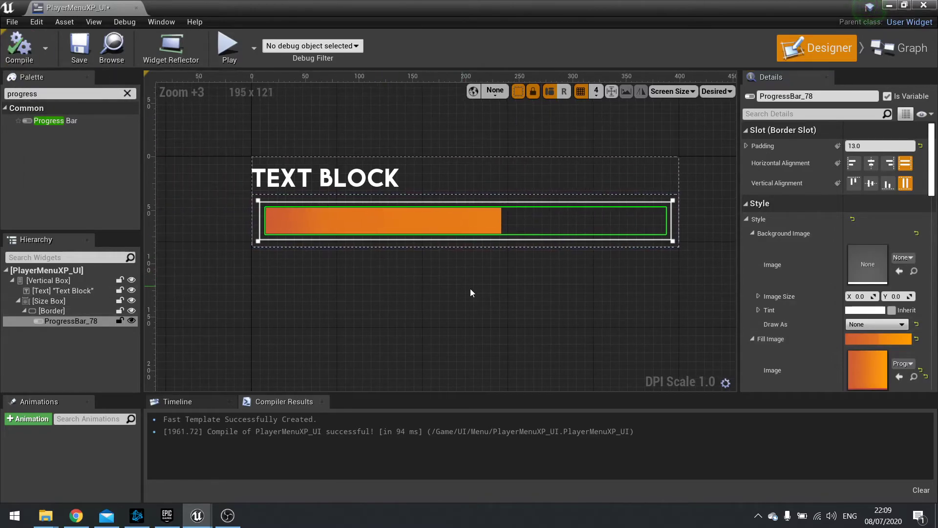
right_click_drag(471, 293, 427, 300)
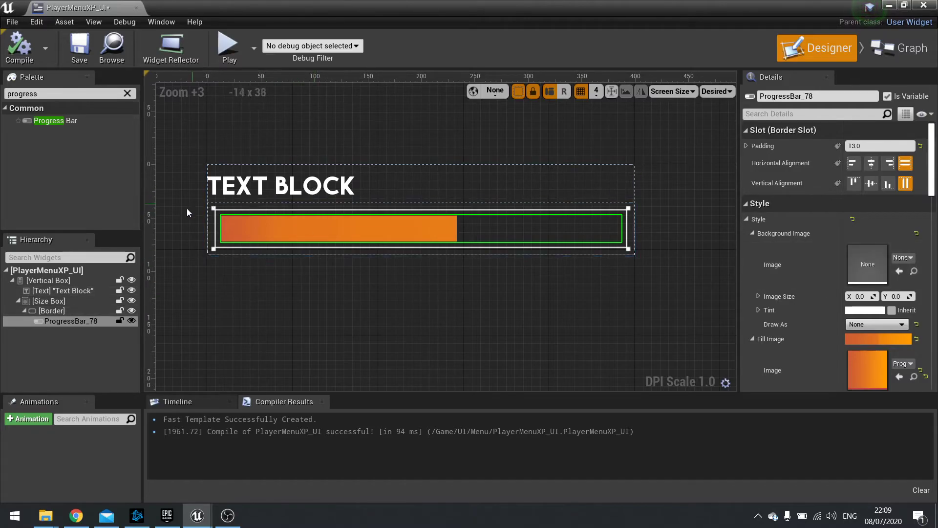
left_click(220, 189)
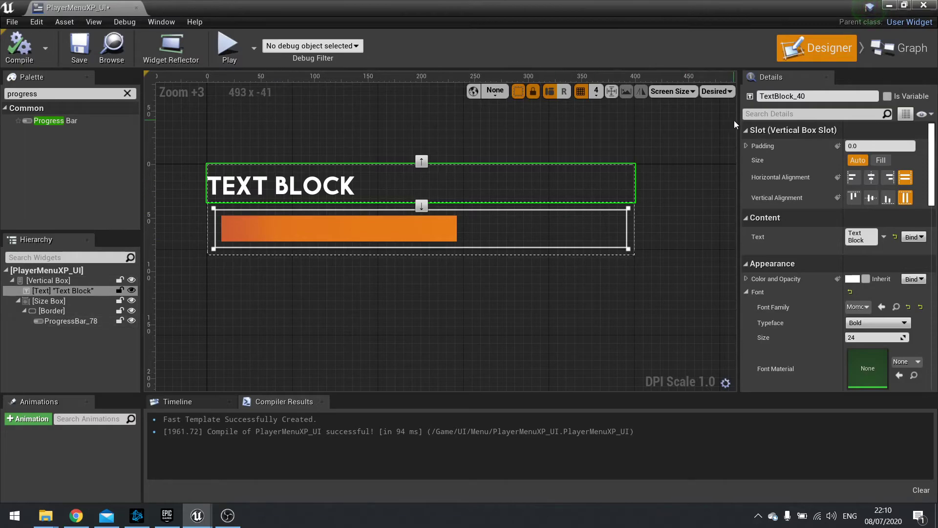
left_click(746, 146)
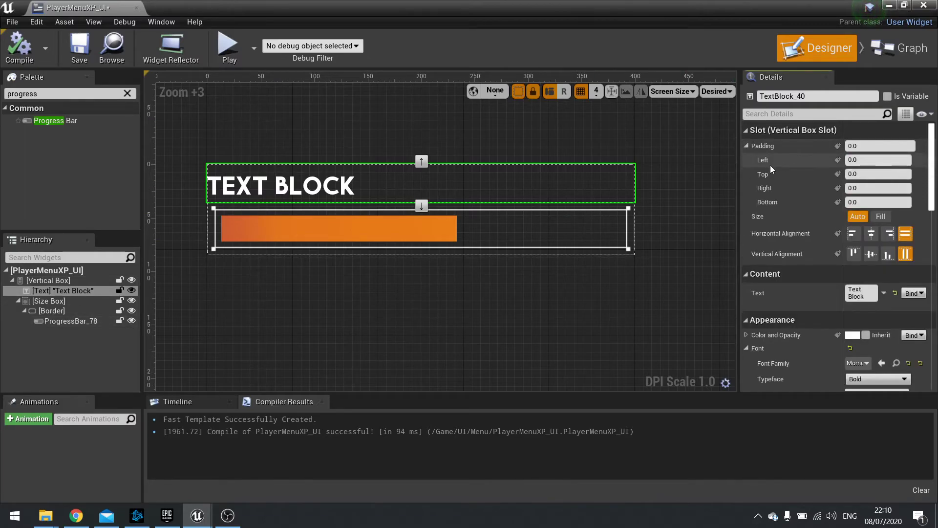
left_click(880, 160)
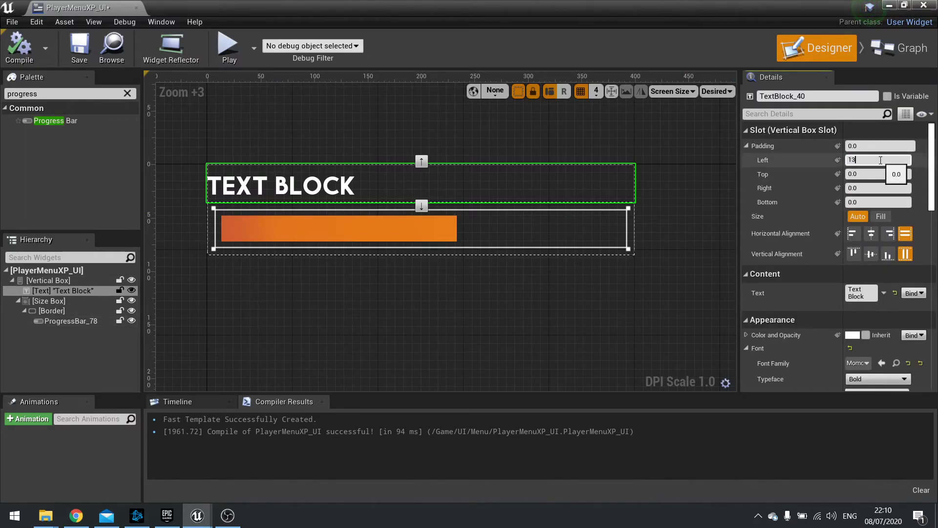
type("13")
key("Return")
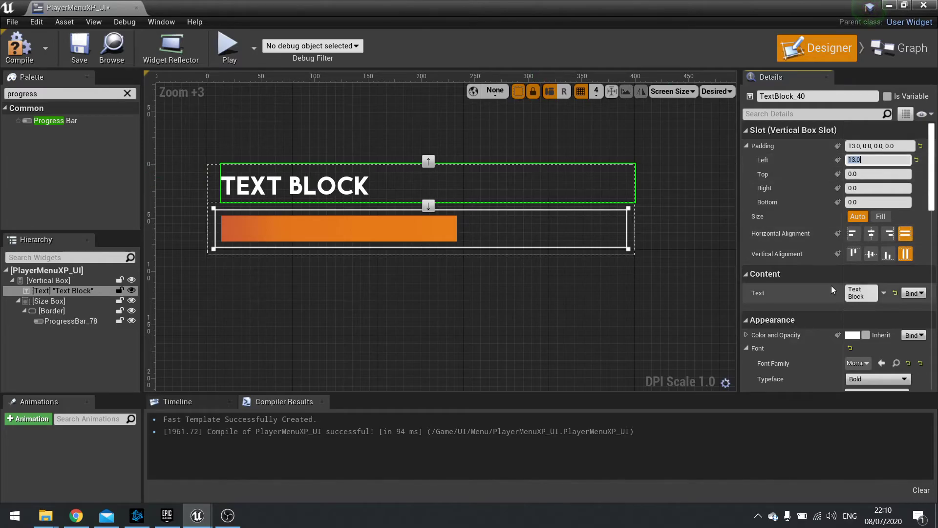
Change the label text to 'Level 1' and compile the XP widget
left_click(858, 292)
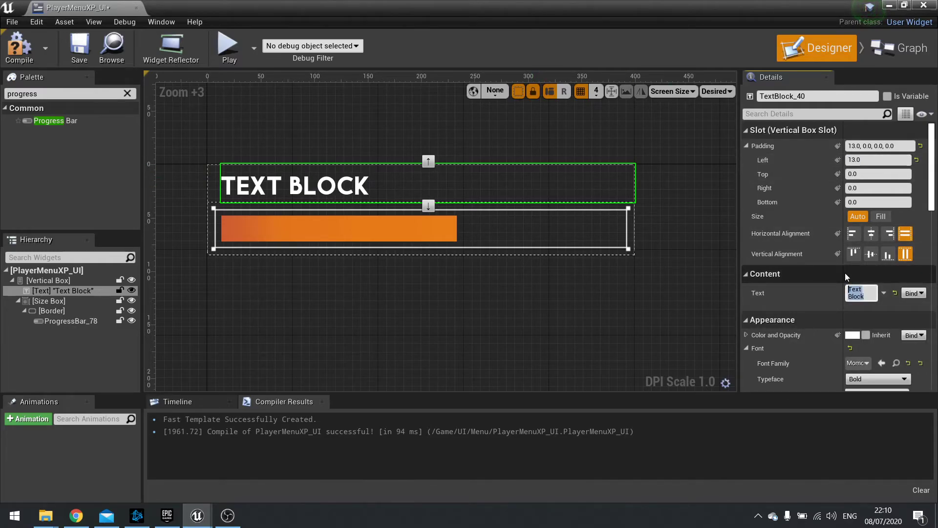
type("Level 1")
key("Return")
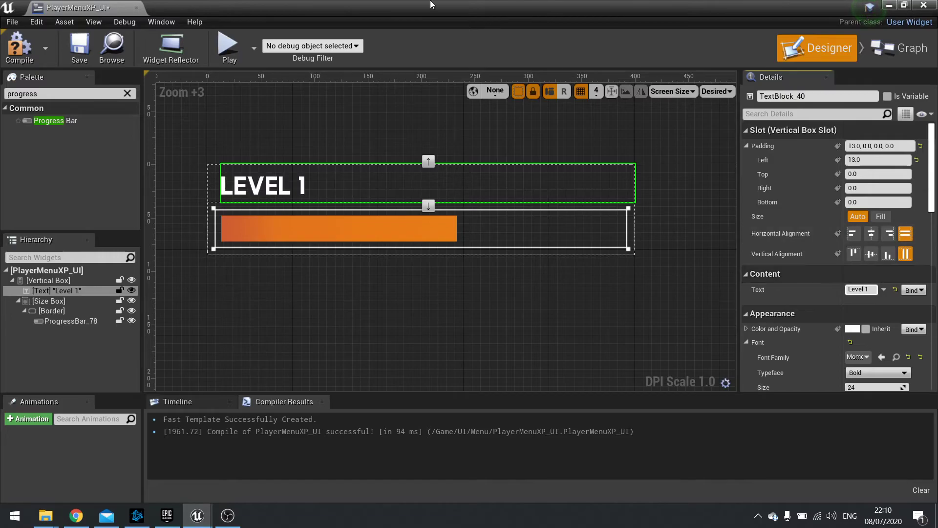
left_click(19, 47)
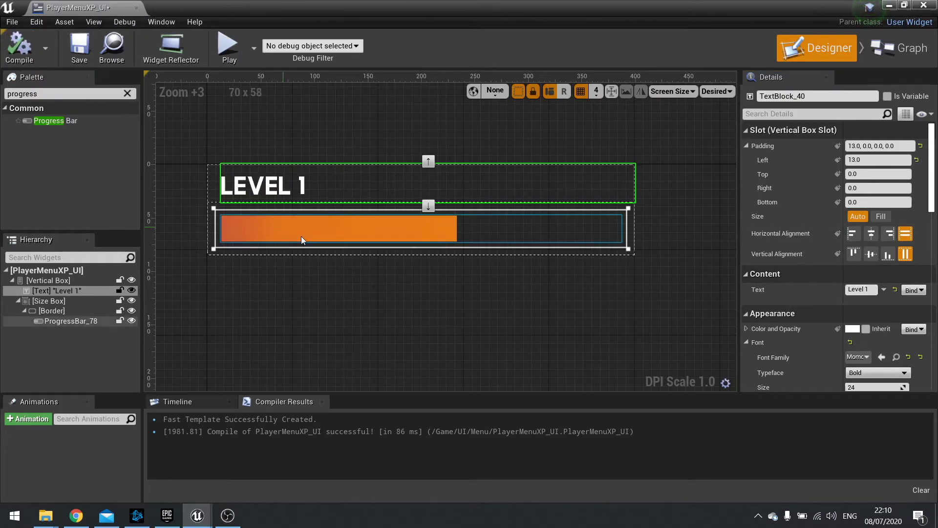
Close the XP widget editor and open the PlayerMenu_UI blueprint from the Menu folder
left_click(924, 6)
double_click(107, 400)
left_click(30, 420)
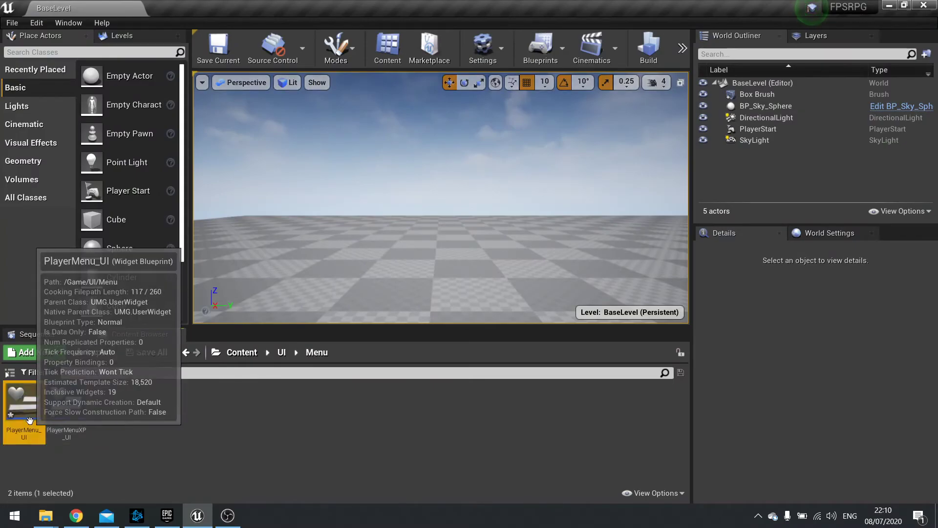
double_click(30, 421)
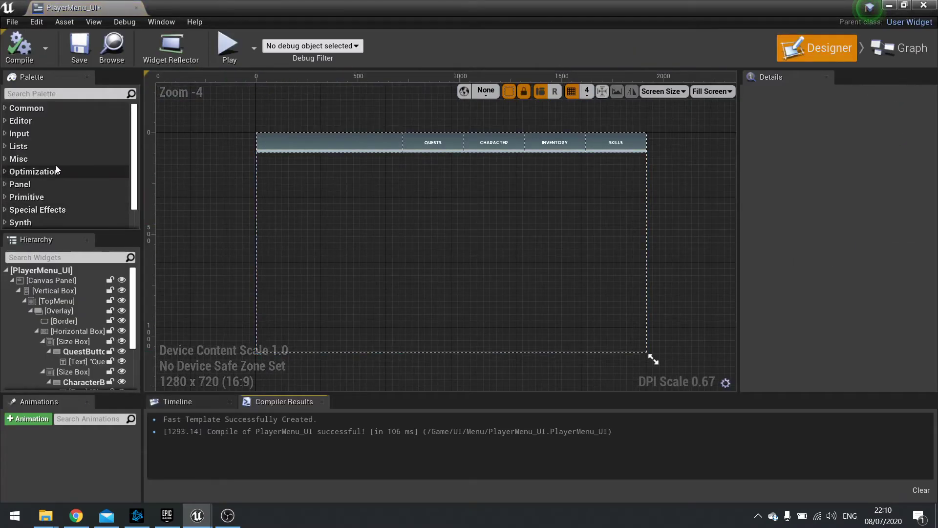
Drag Player Menu XP UI from Palette > User Created onto the top bar
scroll(56, 170, "down", 1)
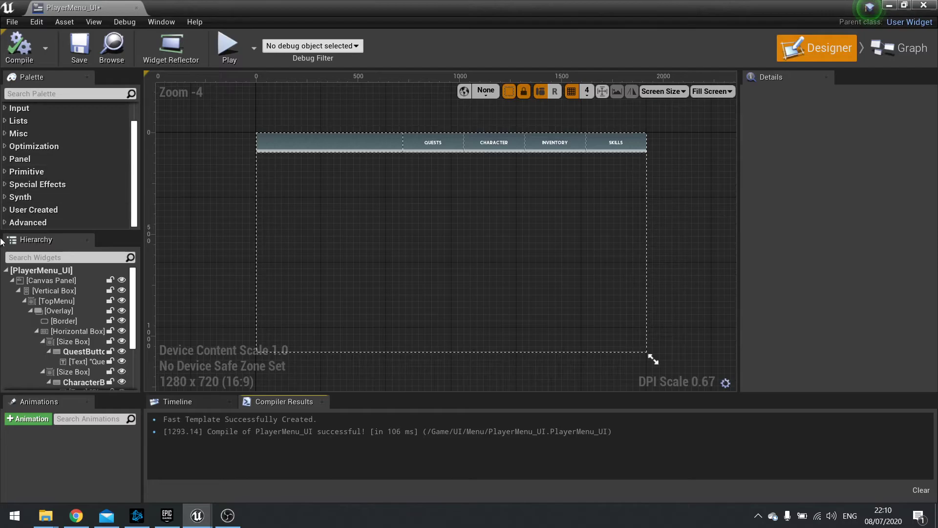
left_click(5, 210)
scroll(67, 219, "down", 3)
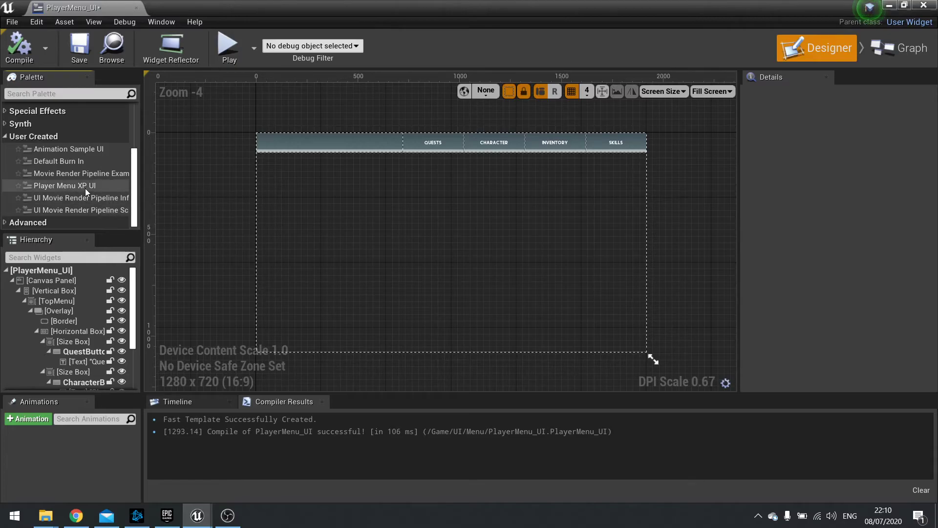
left_click_drag(73, 188, 48, 282)
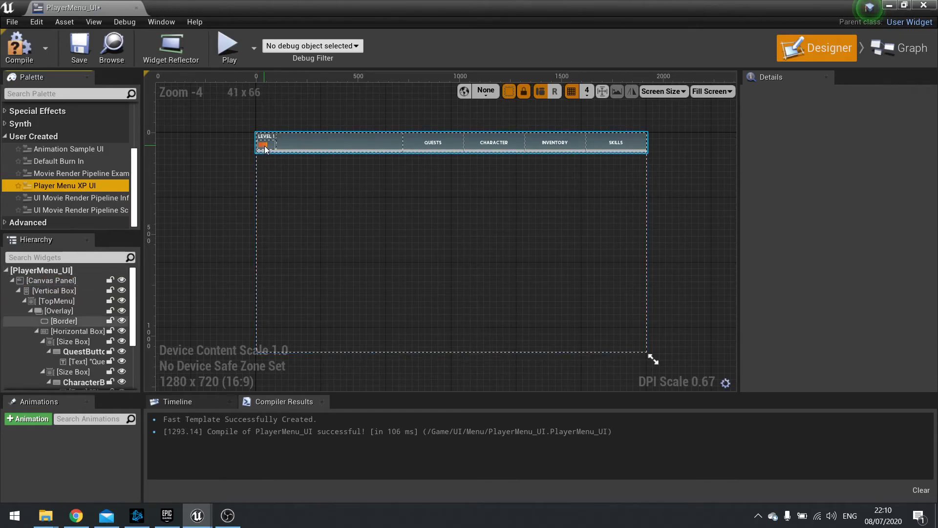
In the Hierarchy, move PlayerMenuXP_UI out of the Vertical Box into TopMenu's Overlay
left_click(18, 290)
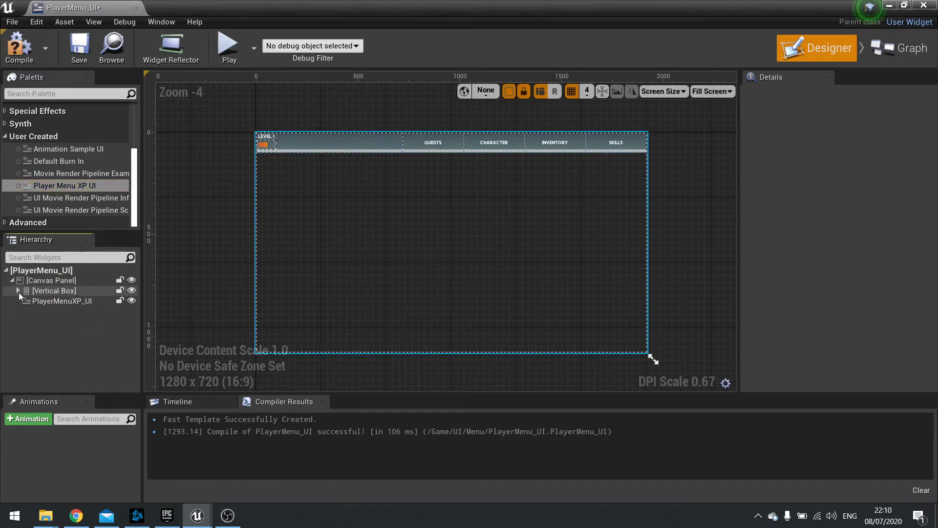
left_click(57, 302)
scroll(274, 168, "up", 5)
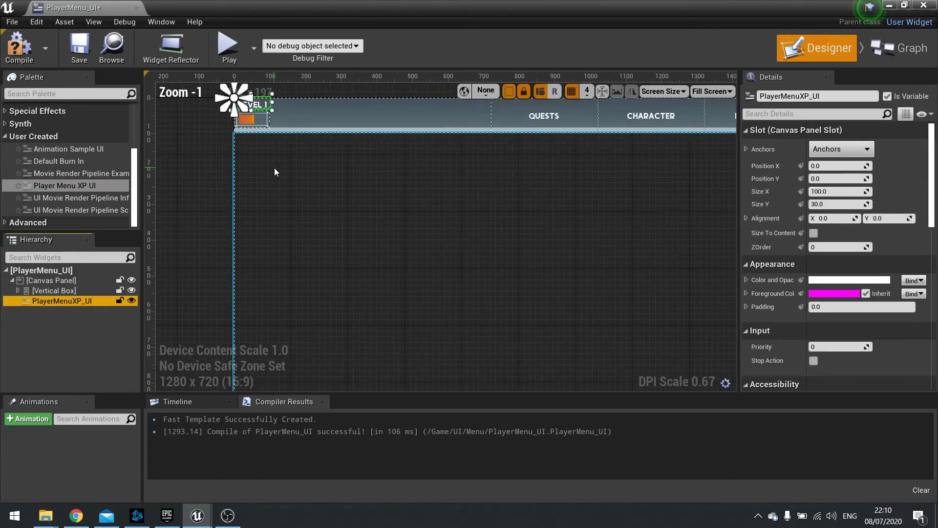
right_click_drag(279, 156, 314, 241)
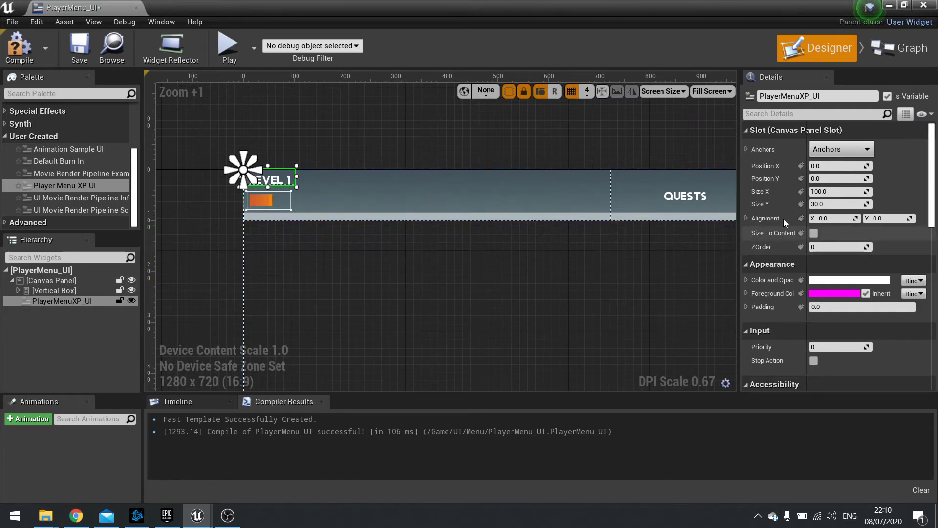
left_click(18, 292)
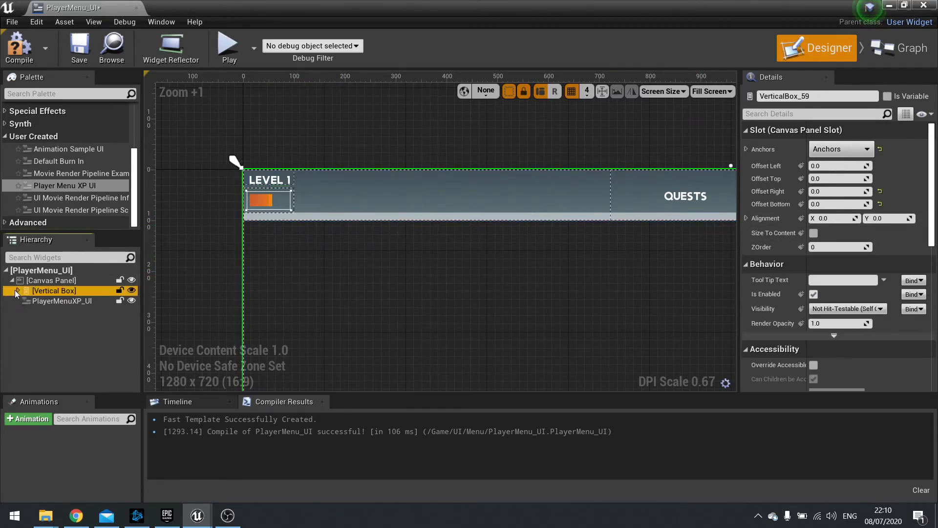
left_click(18, 290, "shift")
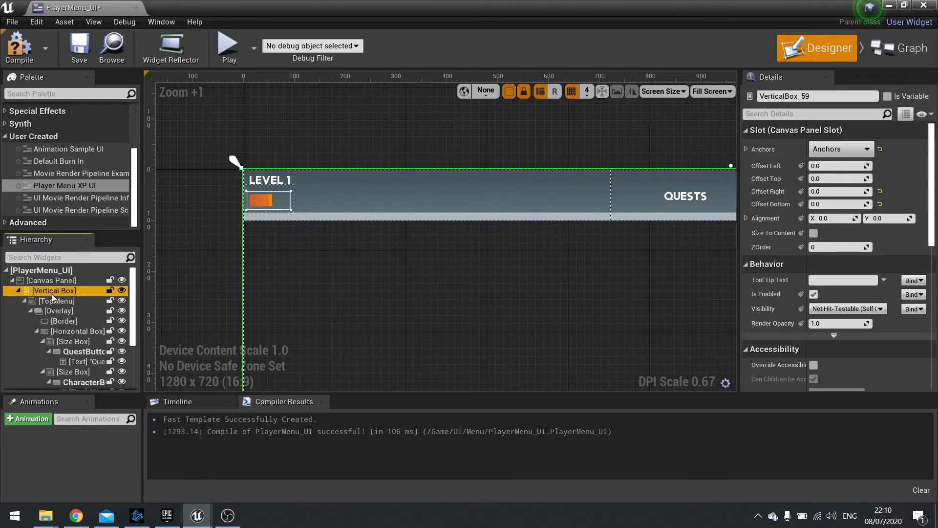
scroll(32, 297, "down", 3)
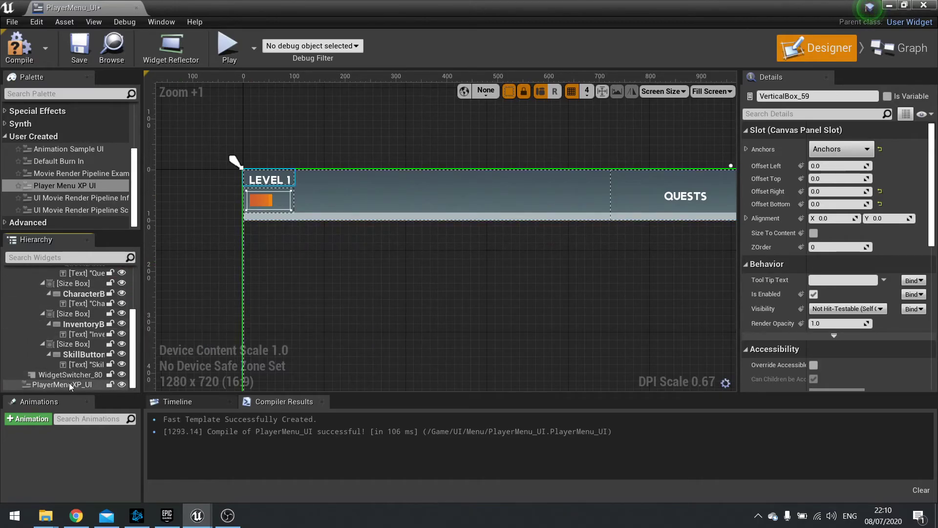
left_click_drag(69, 383, 64, 303)
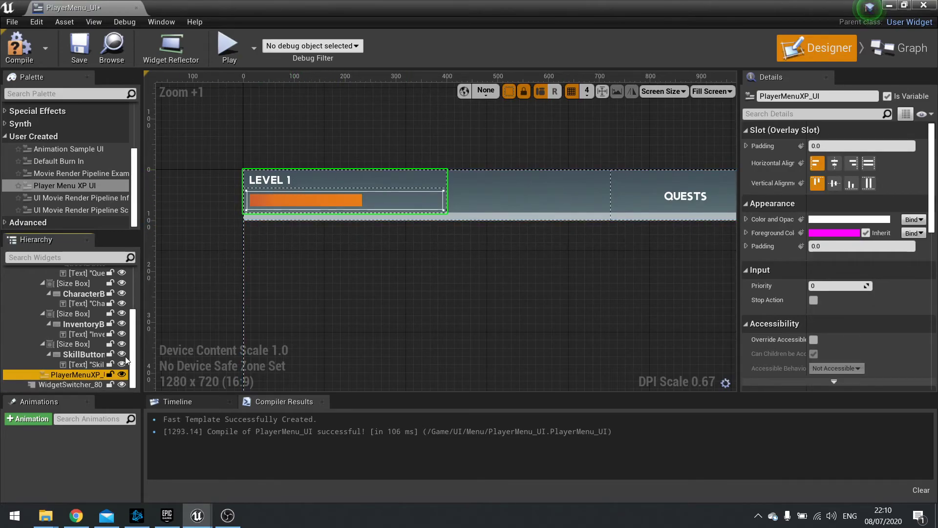
scroll(75, 354, "up", 5)
Set PlayerMenuXP_UI's Overlay Slot left padding to 20 and compile PlayerMenu_UI
left_click(36, 331)
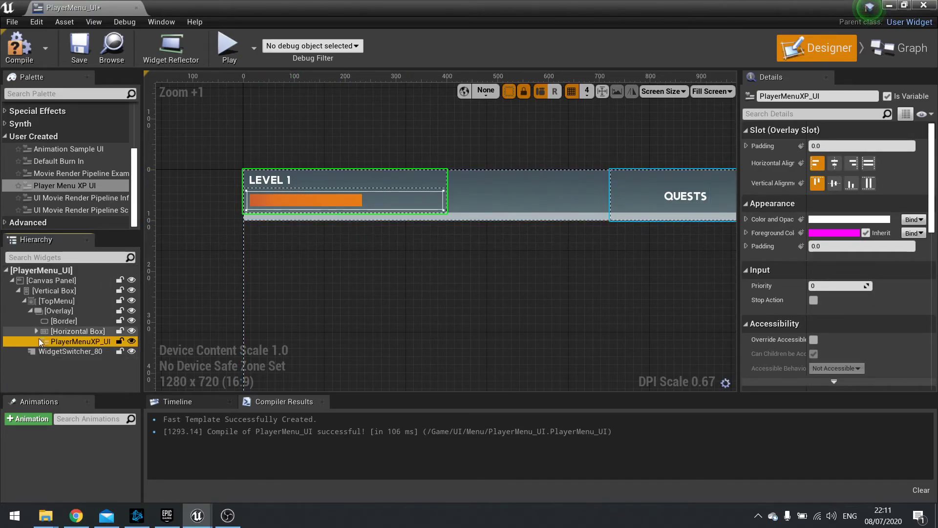
left_click(69, 321)
left_click(72, 332)
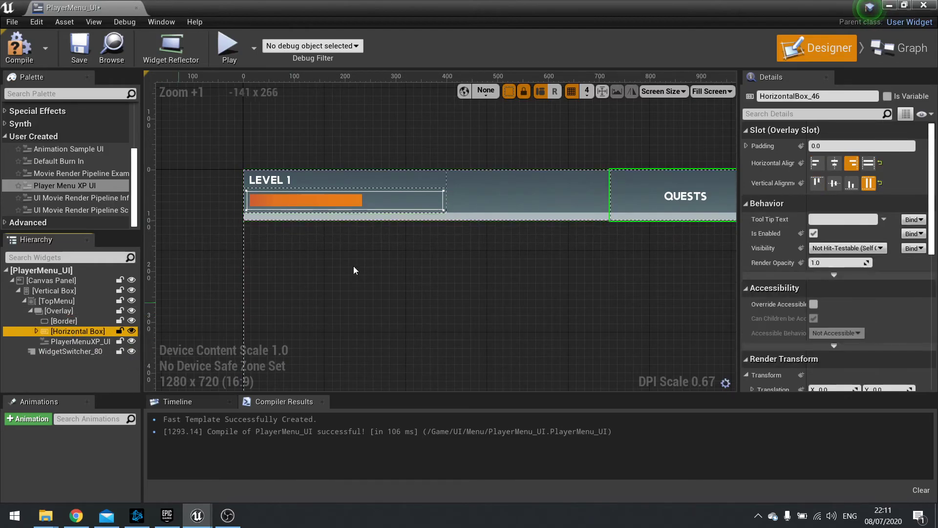
left_click(91, 342)
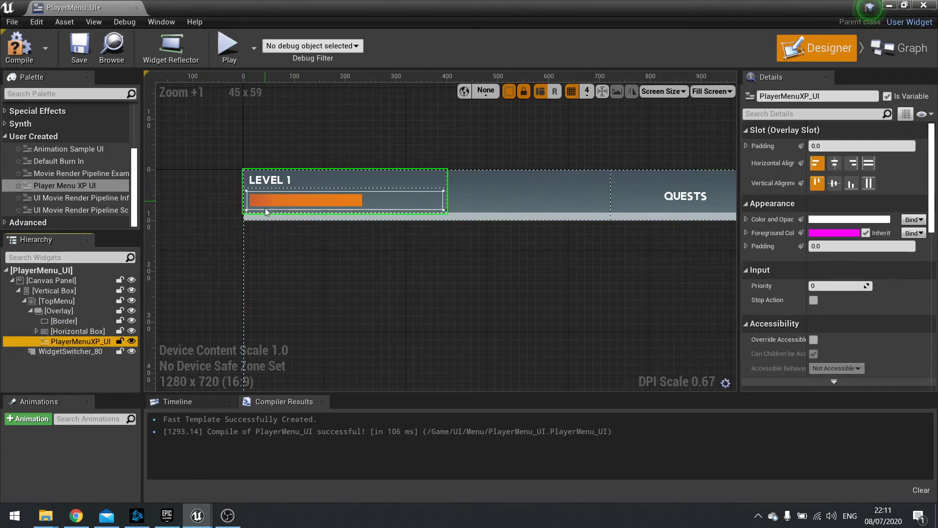
left_click(746, 146)
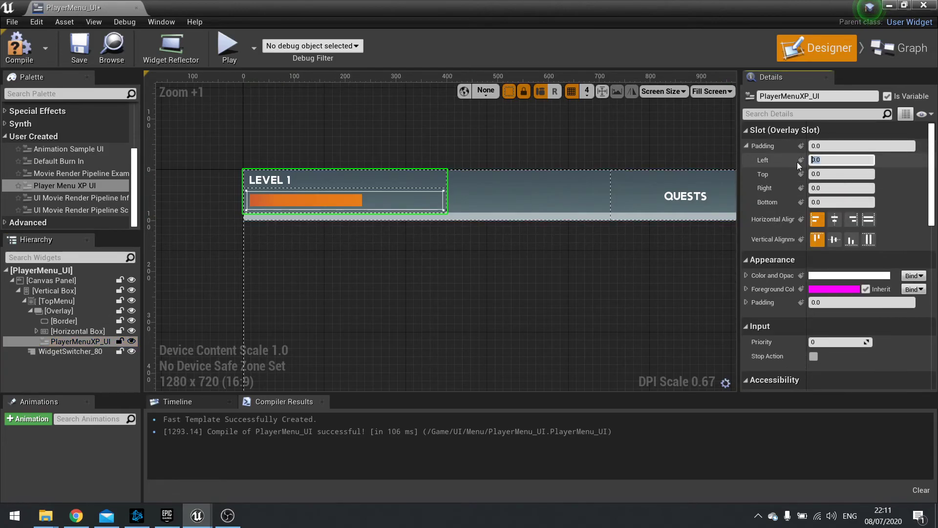
key("Return")
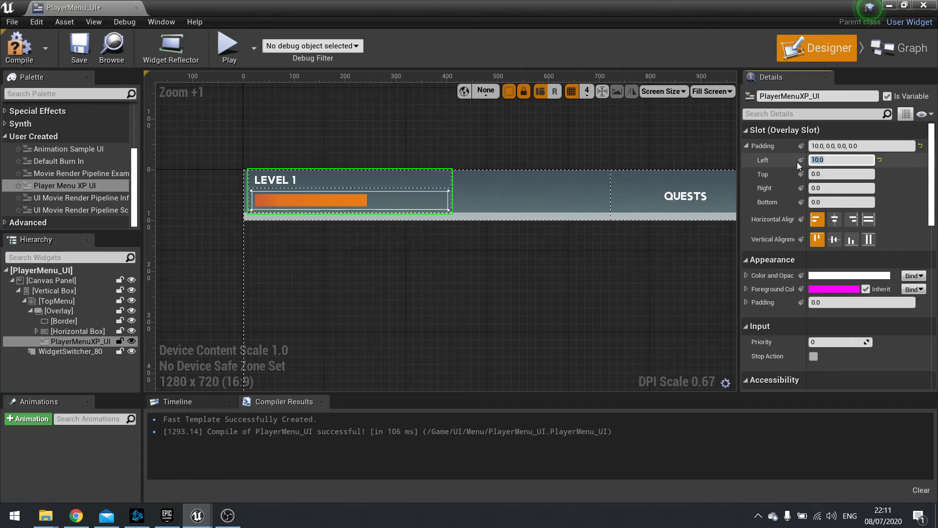
type("20")
key("Return")
scroll(392, 257, "down", 3)
right_click_drag(391, 256, 279, 208)
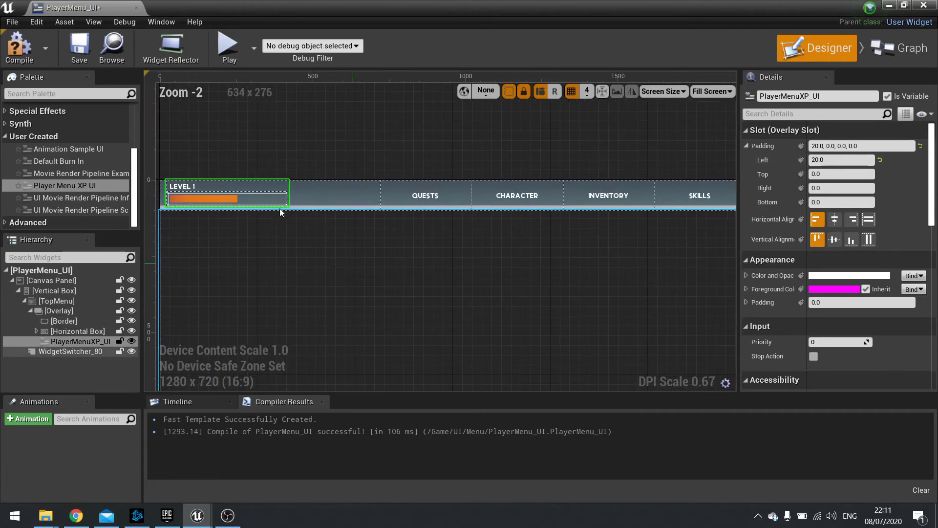
left_click(25, 54)
Close the PlayerMenu_UI editor and start a Play-In-Editor session of BaseLevel
left_click(922, 5)
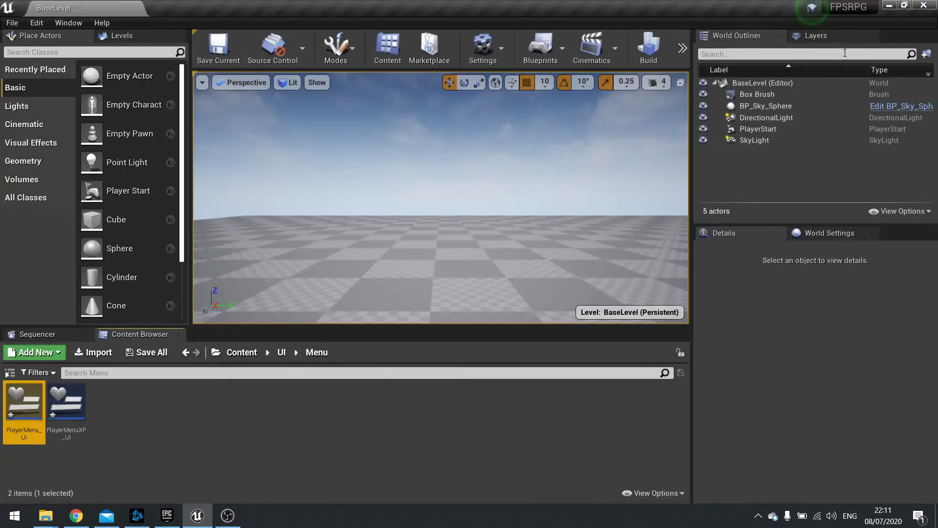
left_click(681, 49)
left_click(694, 90)
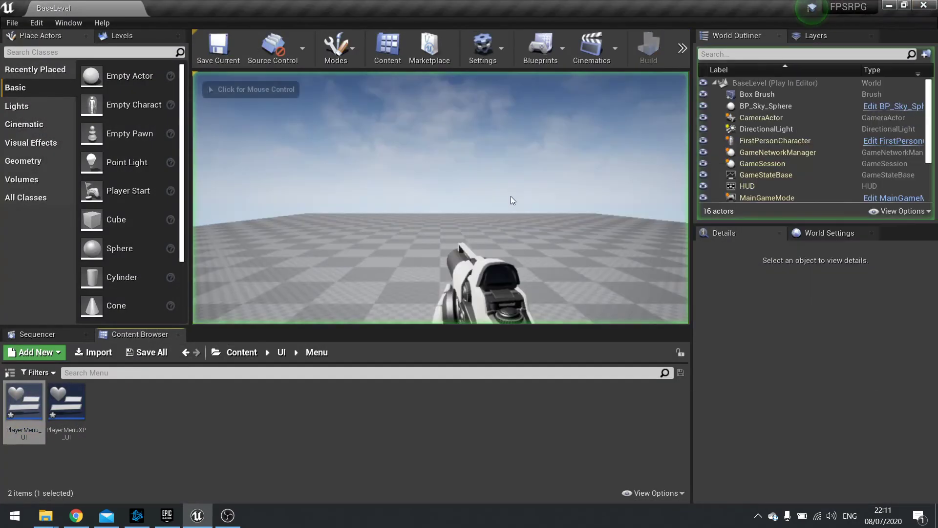